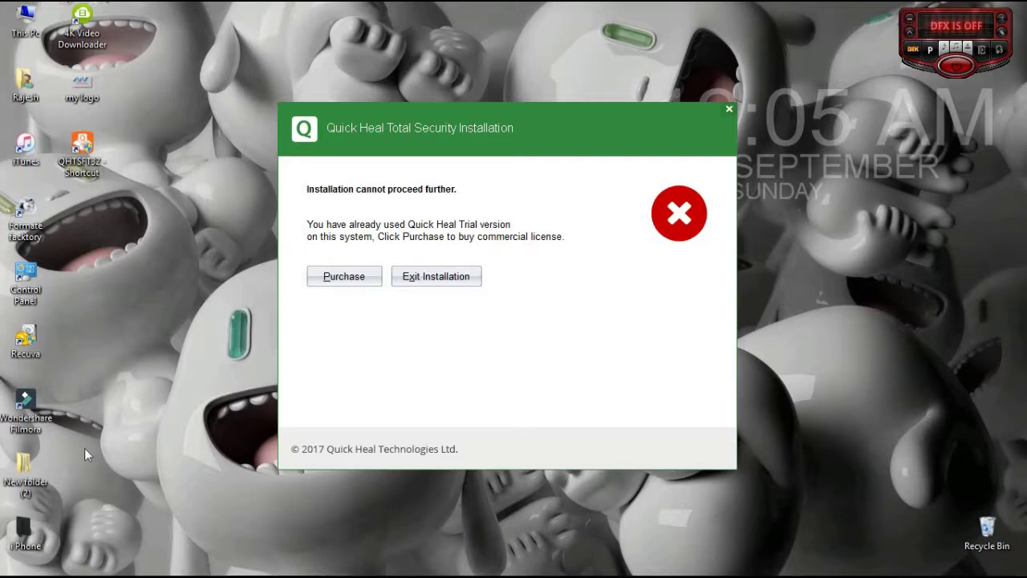
Step: Dismiss the web notification and exit the Quick Heal Total Security installation
drag(537, 131, 528, 138)
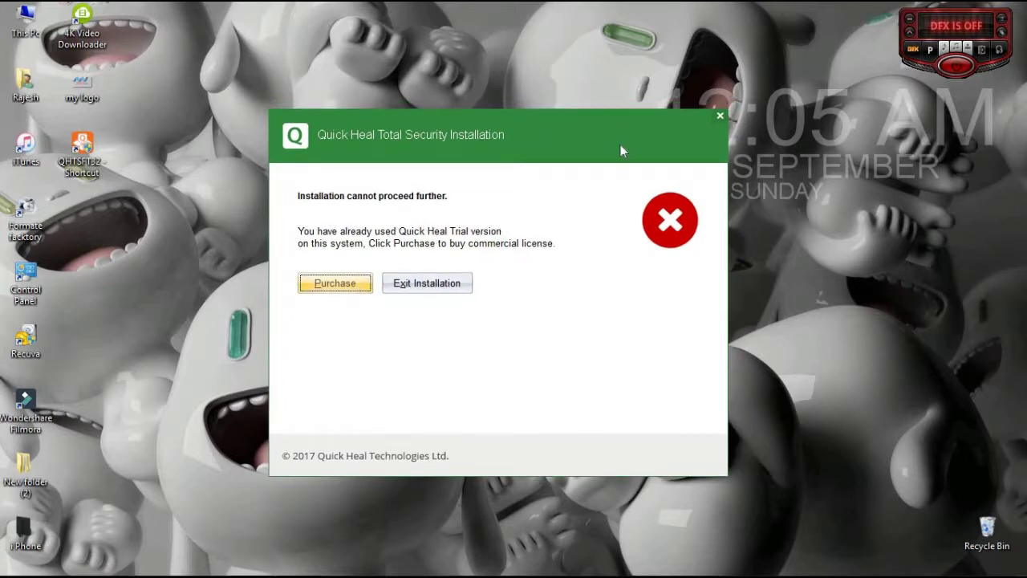
drag(604, 153, 610, 158)
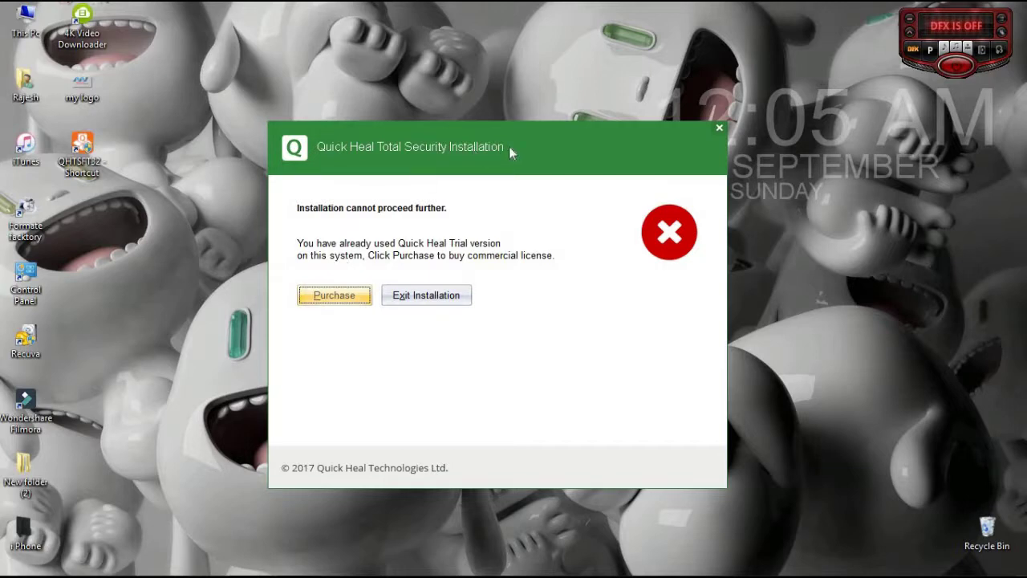
drag(509, 146, 517, 161)
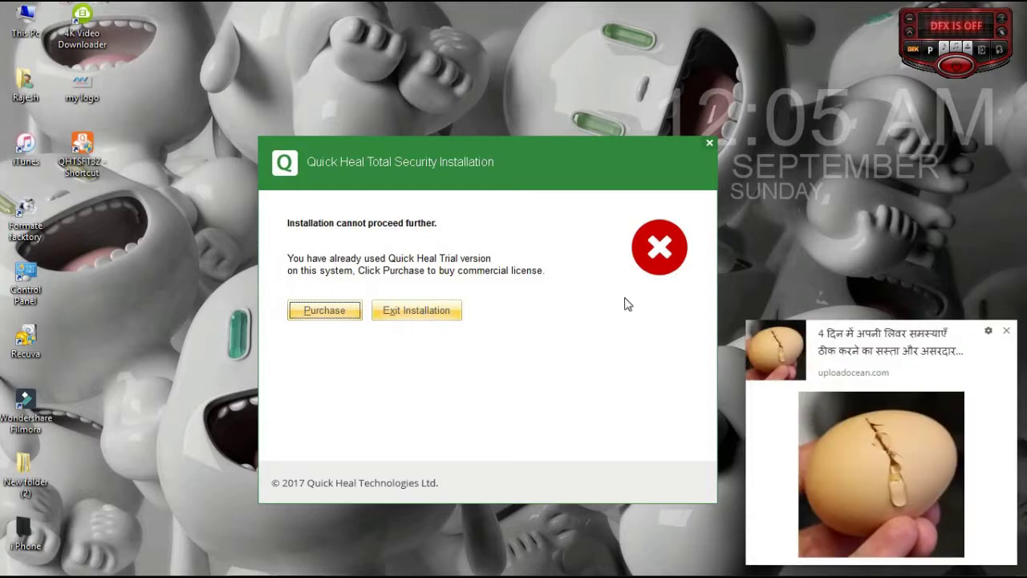
click(1007, 331)
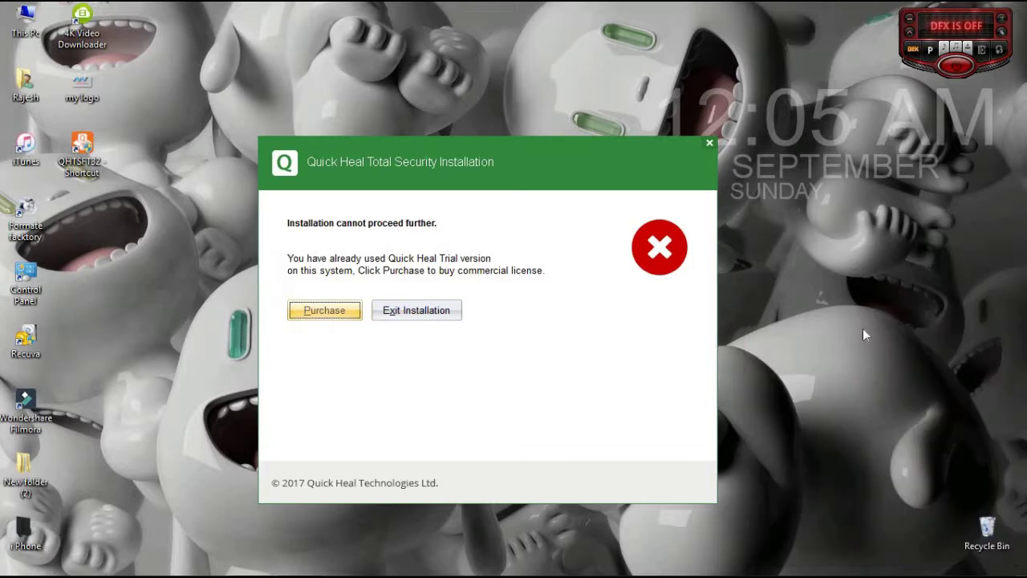
click(446, 313)
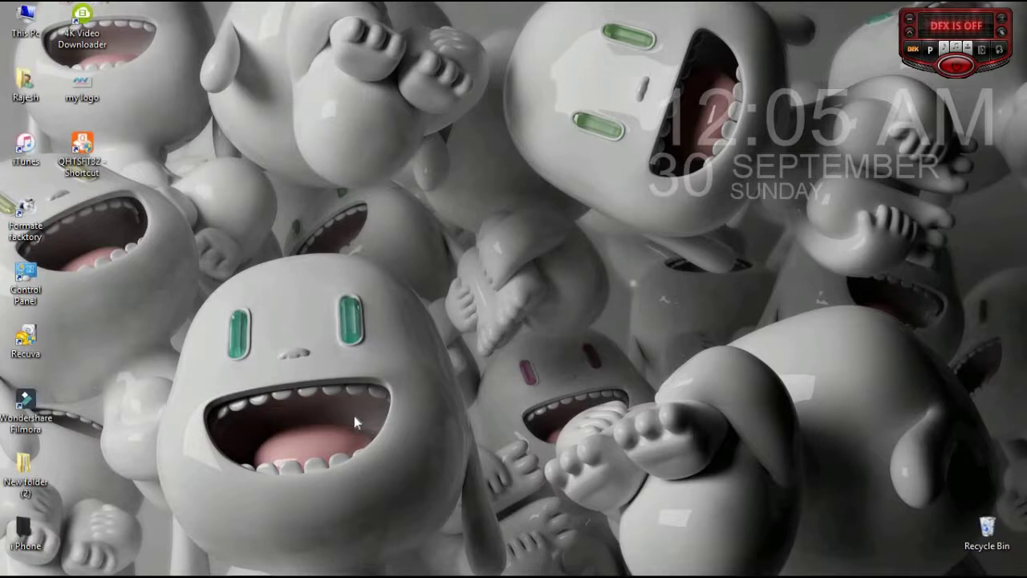
Step: Switch to Chrome and look through the trial products on the Quick Heal free antivirus download page
mouse_move(277, 573)
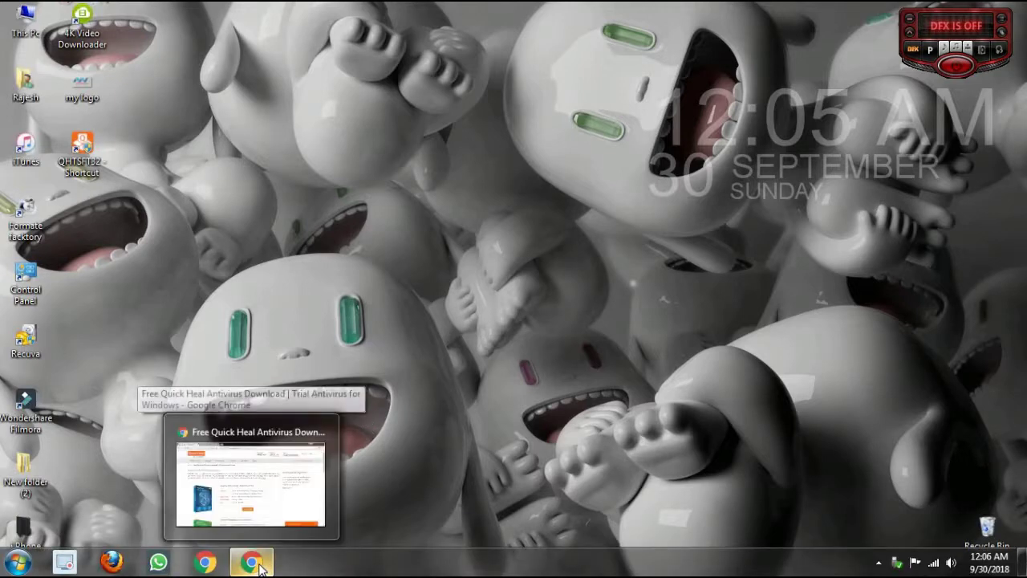
click(248, 482)
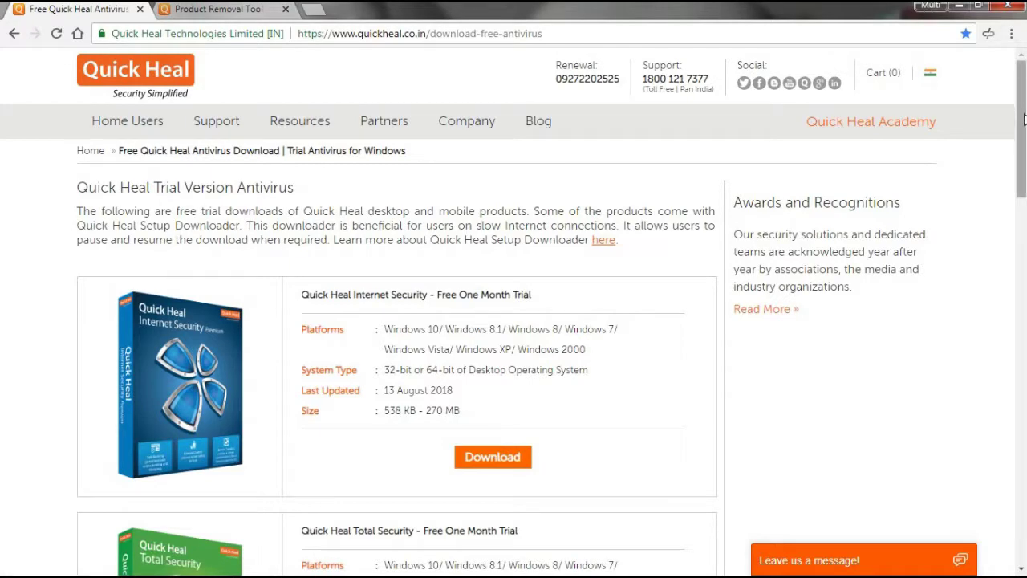
scroll(1023, 119, down, 1)
scroll(1024, 156, down, 1)
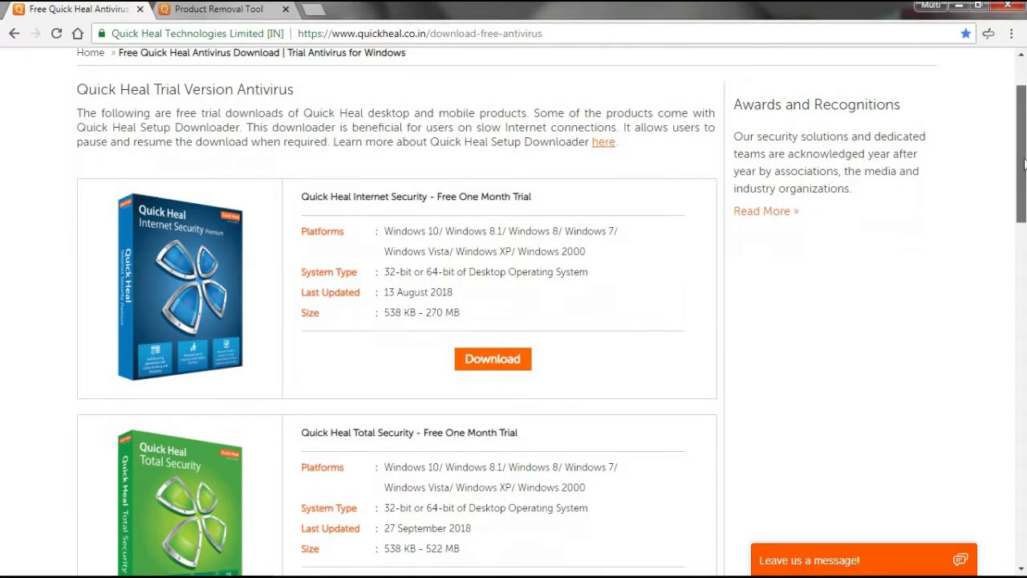
scroll(1024, 163, down, 5)
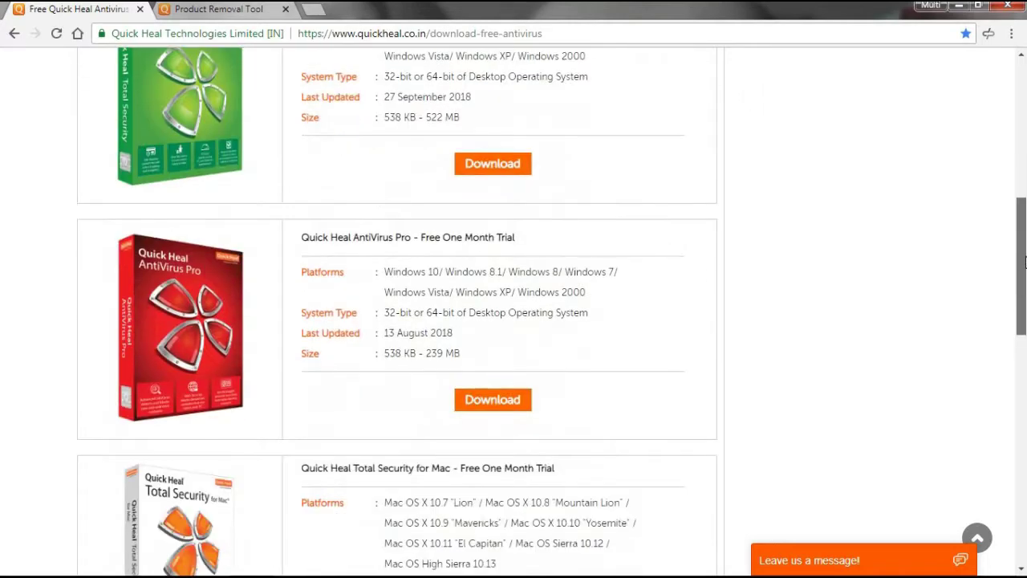
scroll(1024, 261, up, 2)
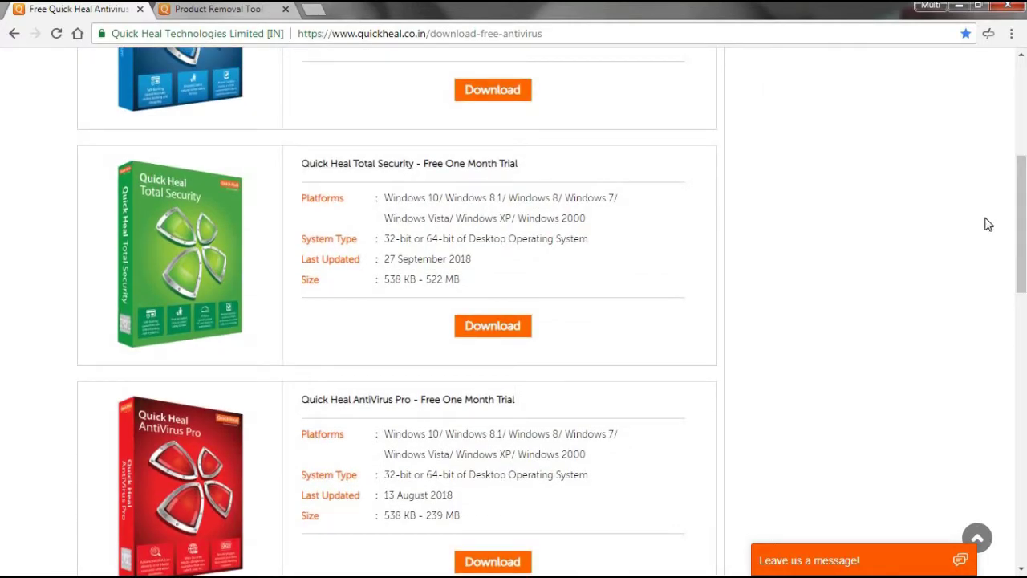
scroll(1024, 233, down, 5)
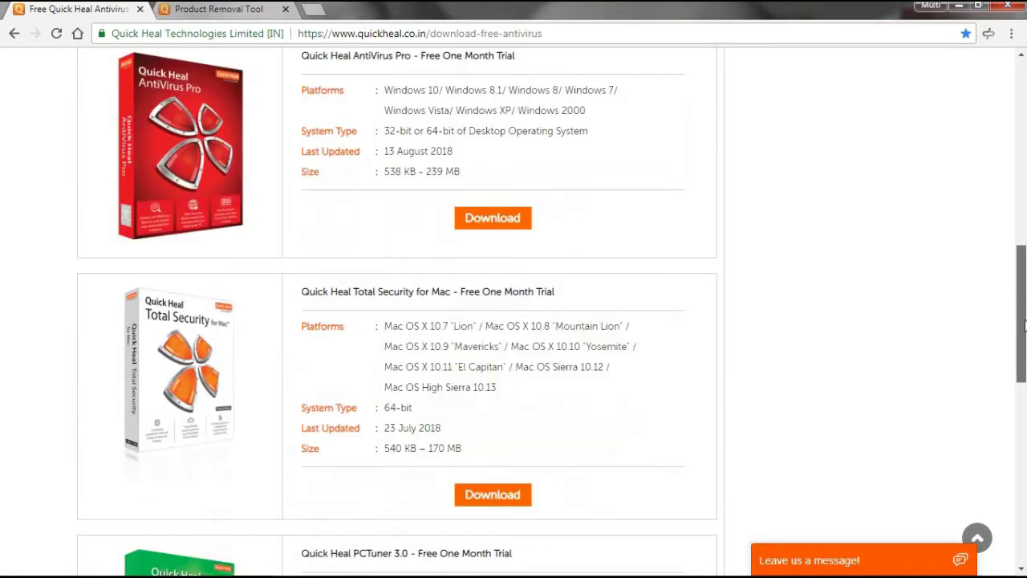
scroll(1024, 231, up, 2)
scroll(1024, 232, up, 5)
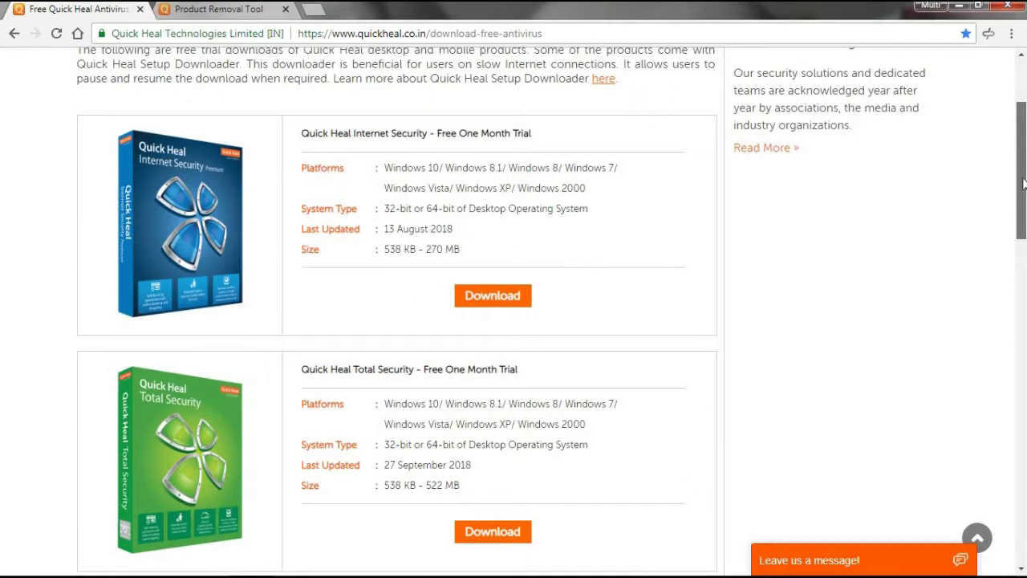
scroll(1024, 186, down, 1)
drag(1024, 187, 1024, 188)
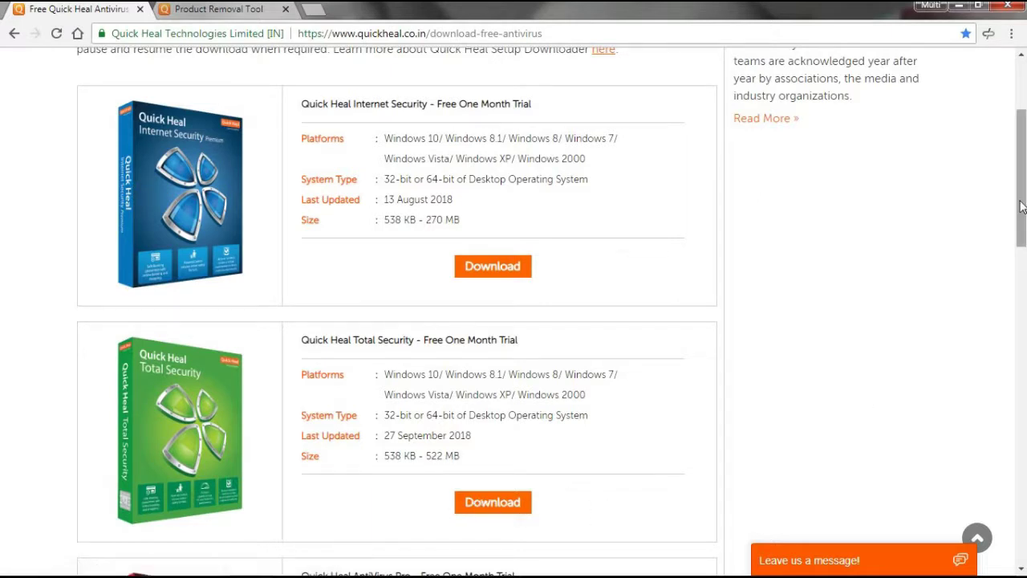
scroll(802, 200, up, 1)
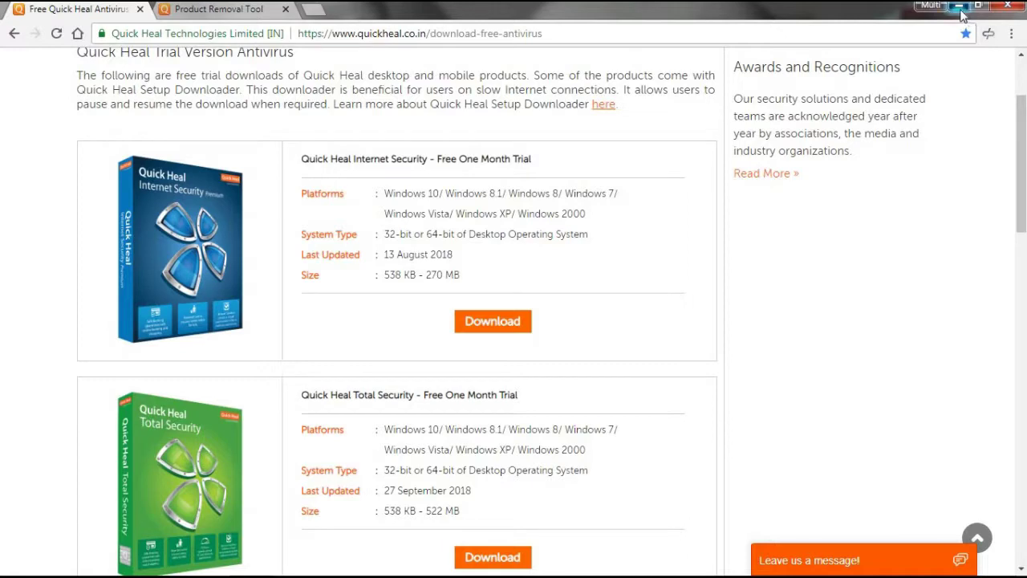
click(959, 6)
right_click(259, 185)
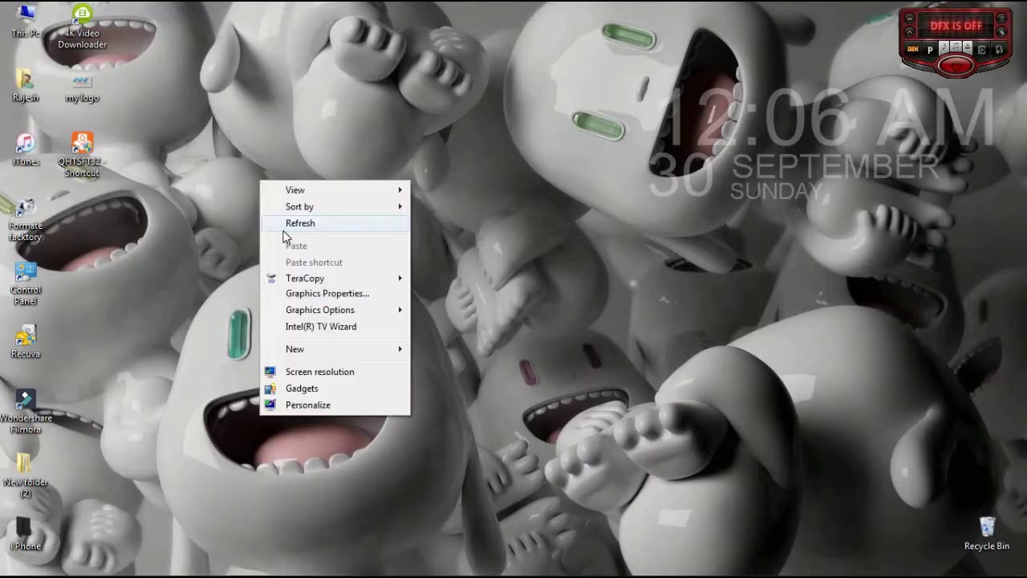
click(282, 223)
click(245, 565)
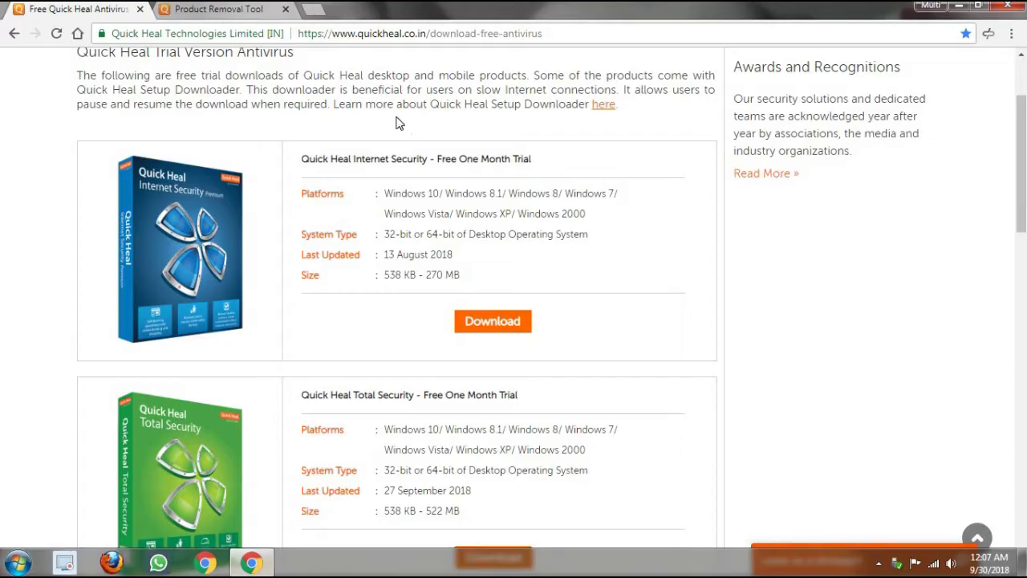
Step: Open the Product Removal Tool page and download the Quick Heal 17.00 (32 Bit) removal tool
click(212, 11)
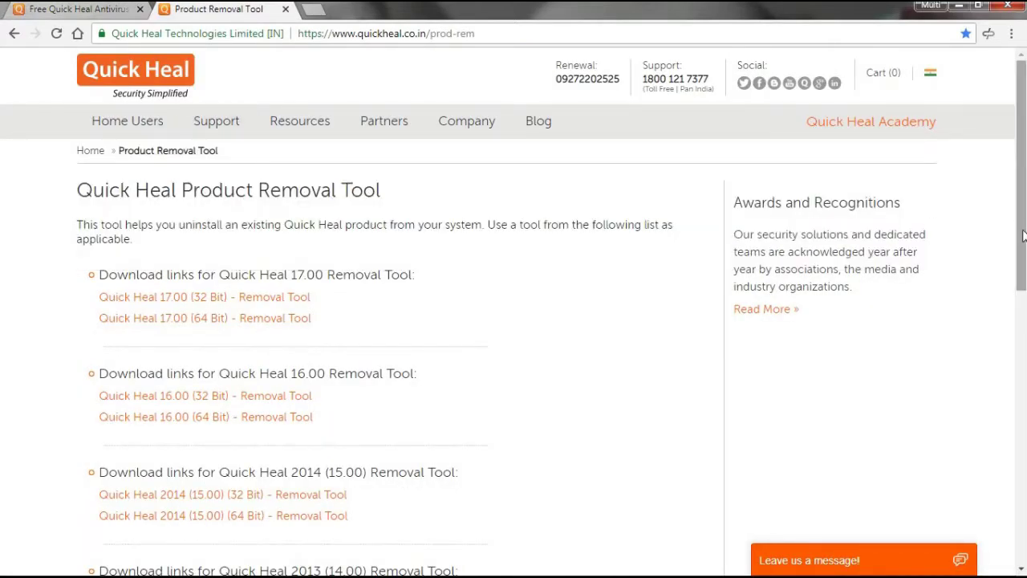
drag(1019, 226, 1019, 237)
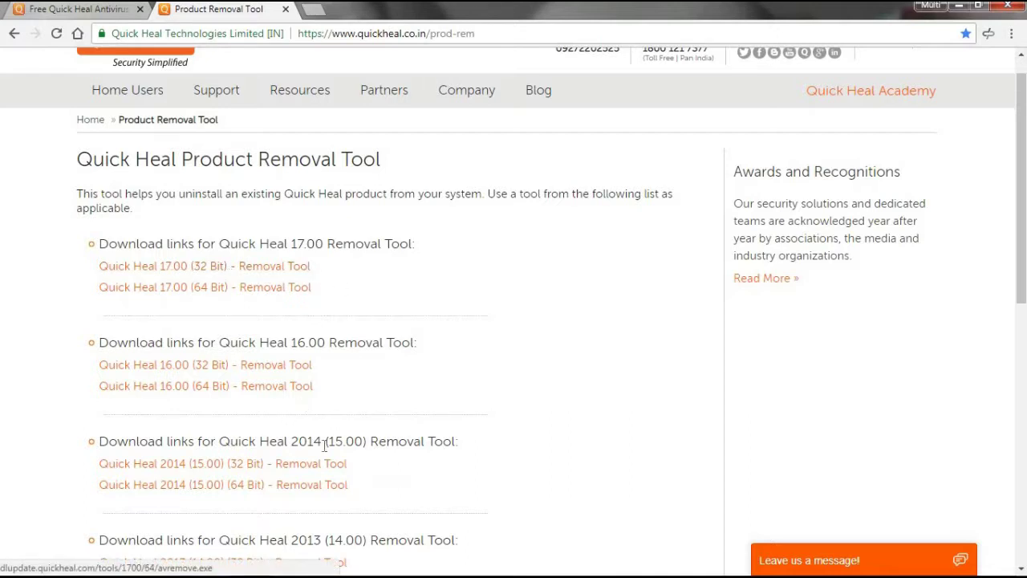
click(268, 272)
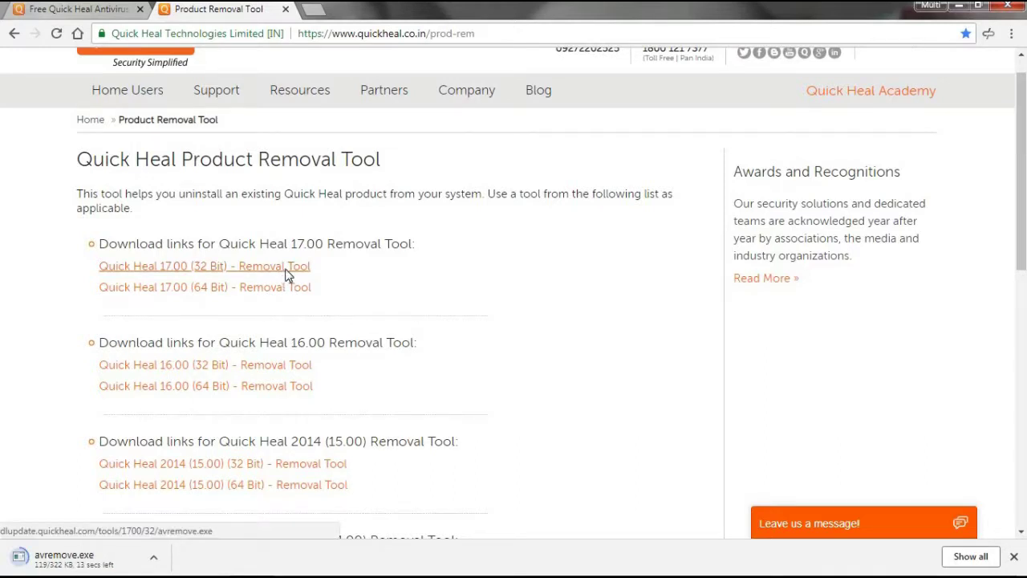
click(286, 269)
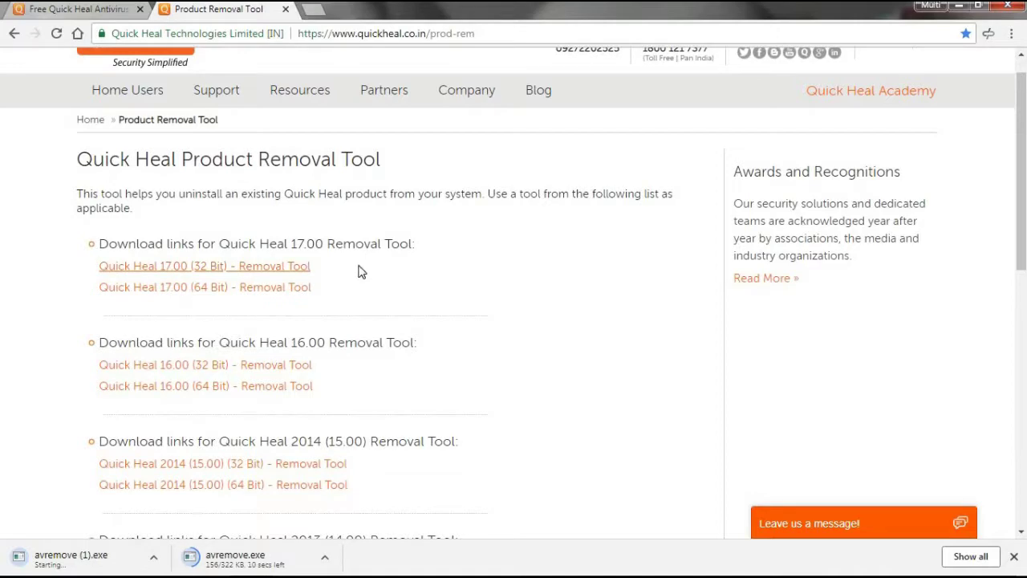
Step: Download the 32-bit removal tools for Quick Heal 16.00, 2014 (15.00) and 2013 (14.00)
click(275, 369)
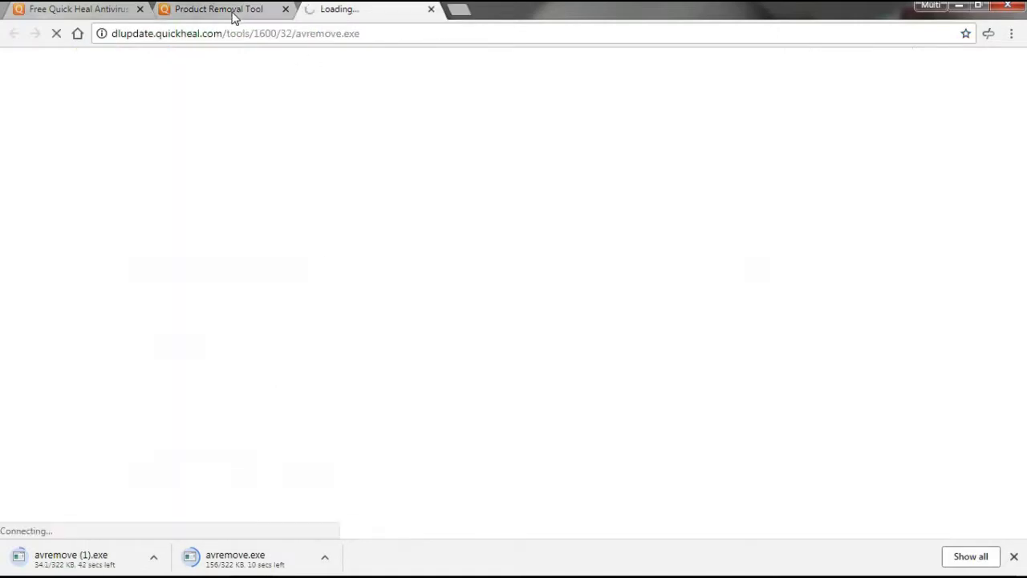
click(318, 472)
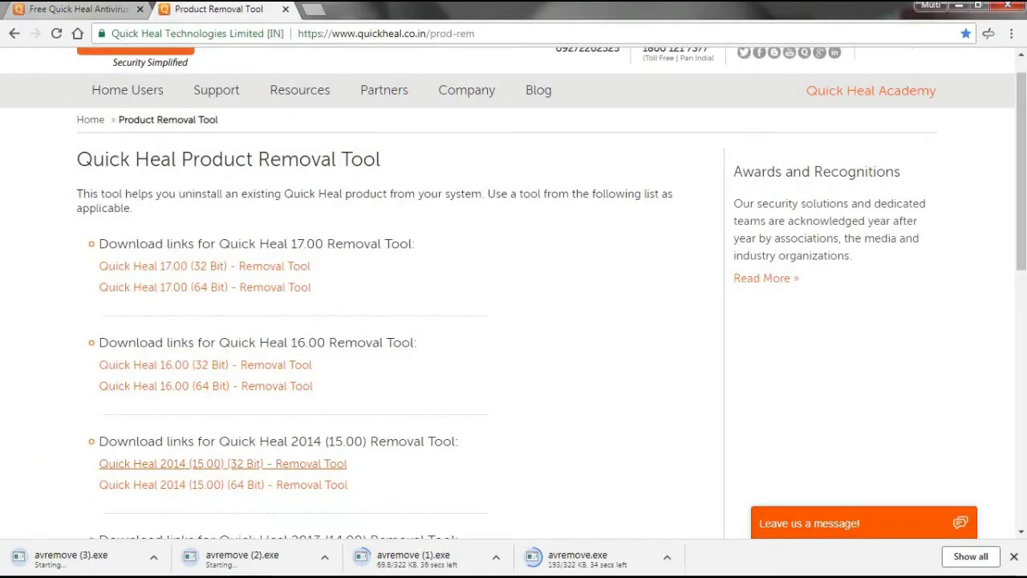
scroll(305, 441, down, 2)
click(306, 476)
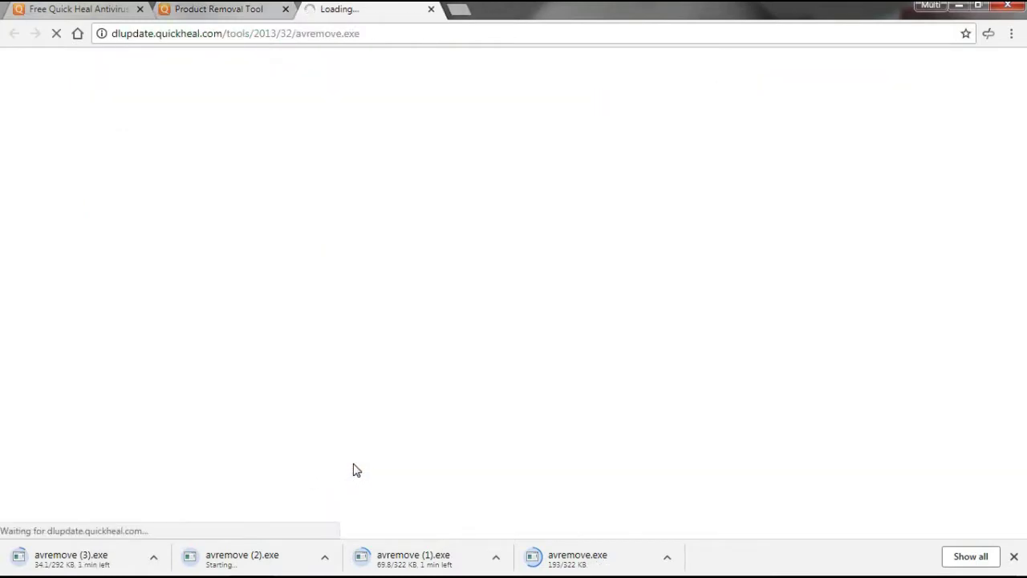
Step: Request the 32-bit removal tools for Quick Heal 2012 (13.00) and 2011 (12.00), and close the leftover loading tab
scroll(309, 449, down, 2)
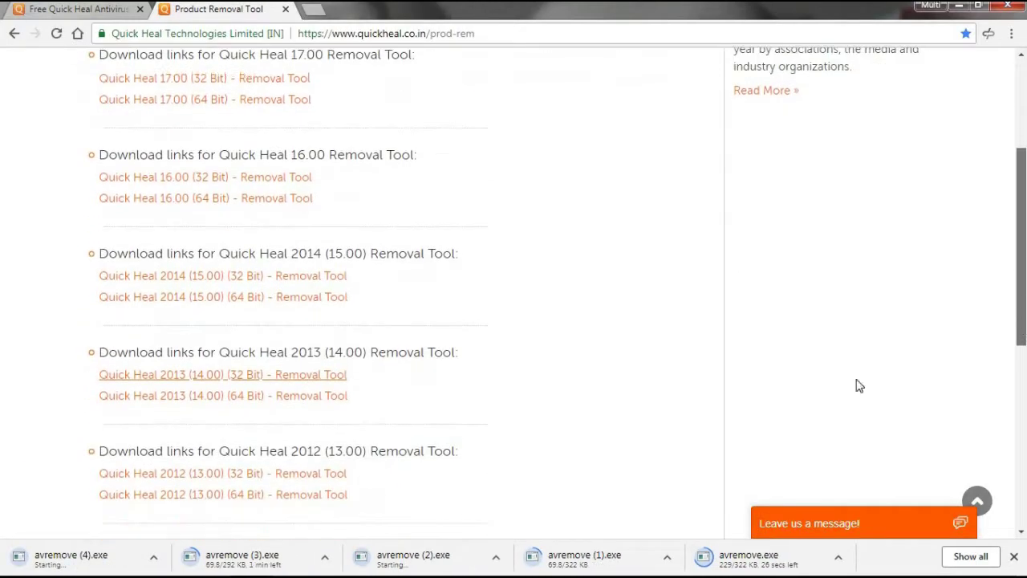
click(296, 475)
scroll(425, 459, down, 2)
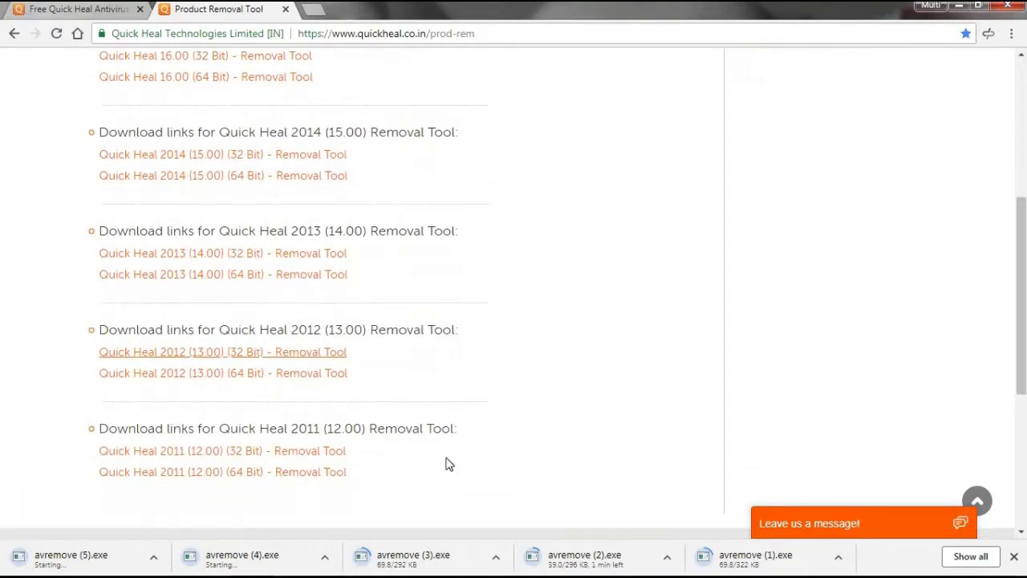
click(328, 455)
click(186, 11)
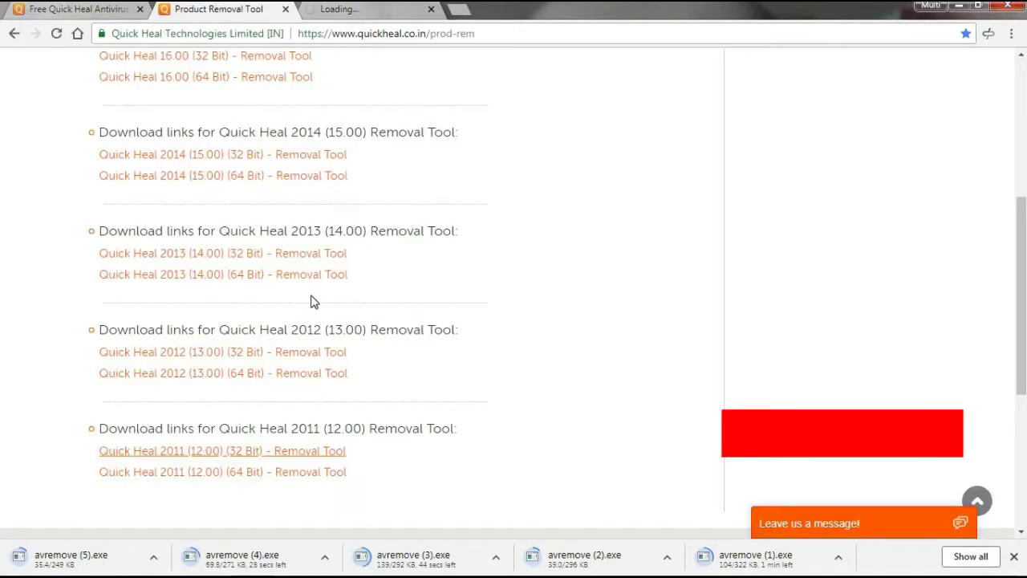
click(431, 9)
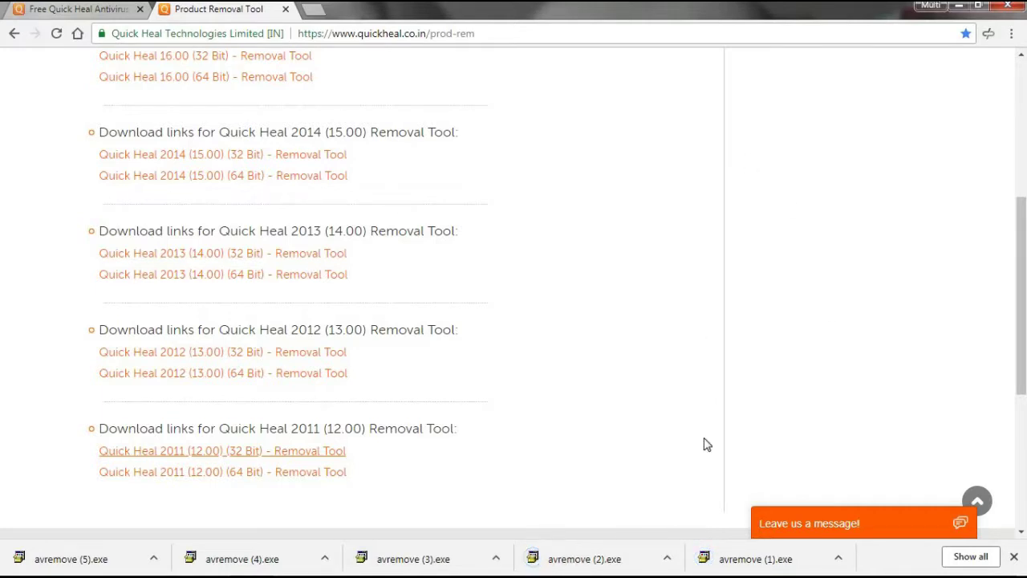
Step: Minimize the browser and open the Downloads folder in a maximized File Explorer window
click(959, 5)
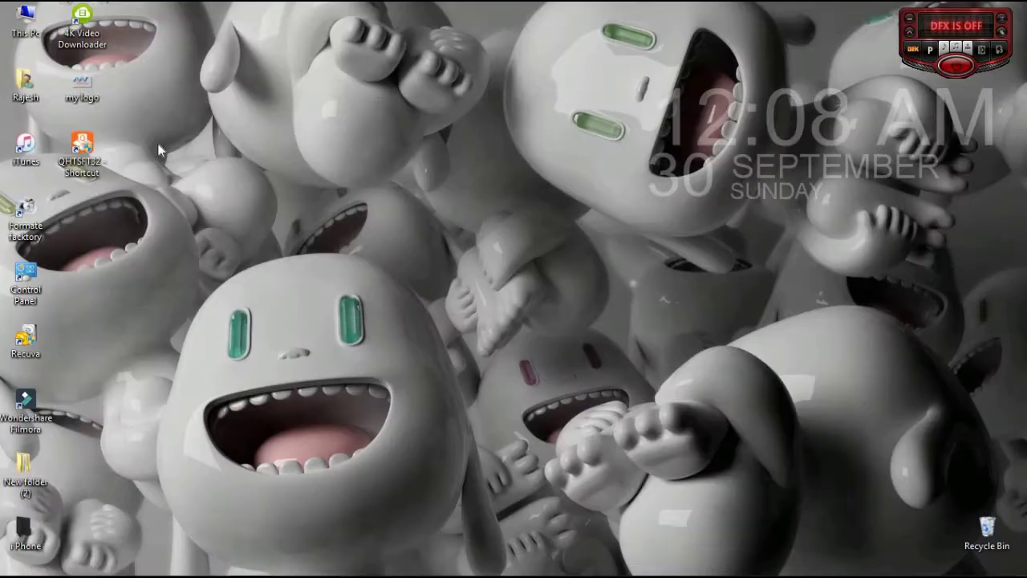
double_click(22, 24)
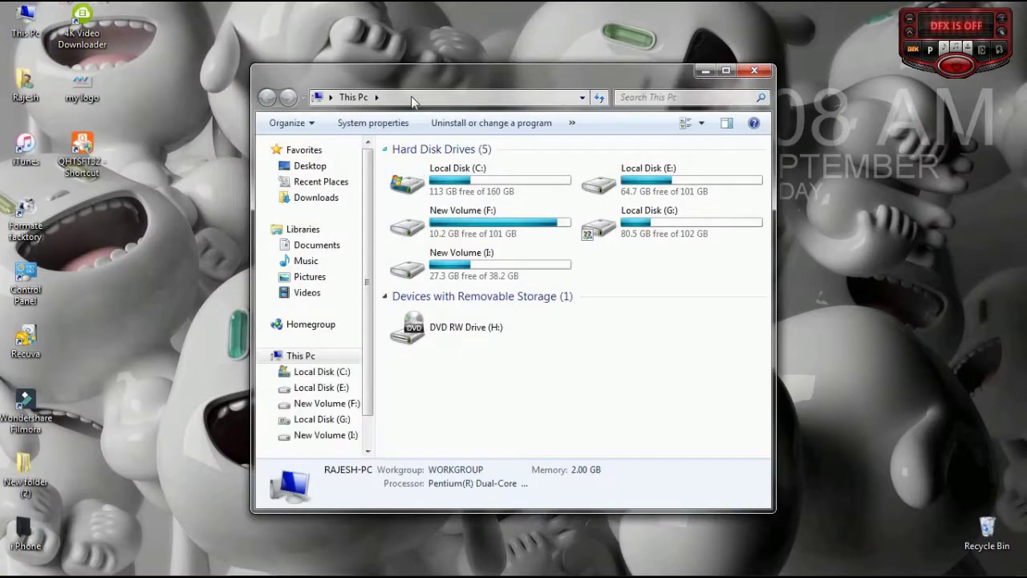
key(super+Up)
click(42, 132)
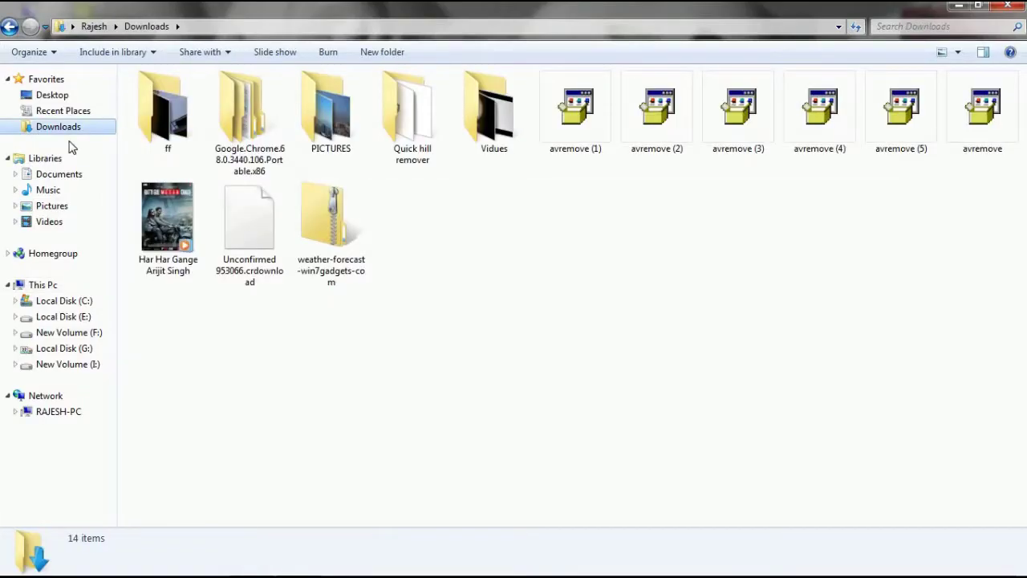
Step: Run the avremove (1) removal tool and answer its prompt
double_click(590, 113)
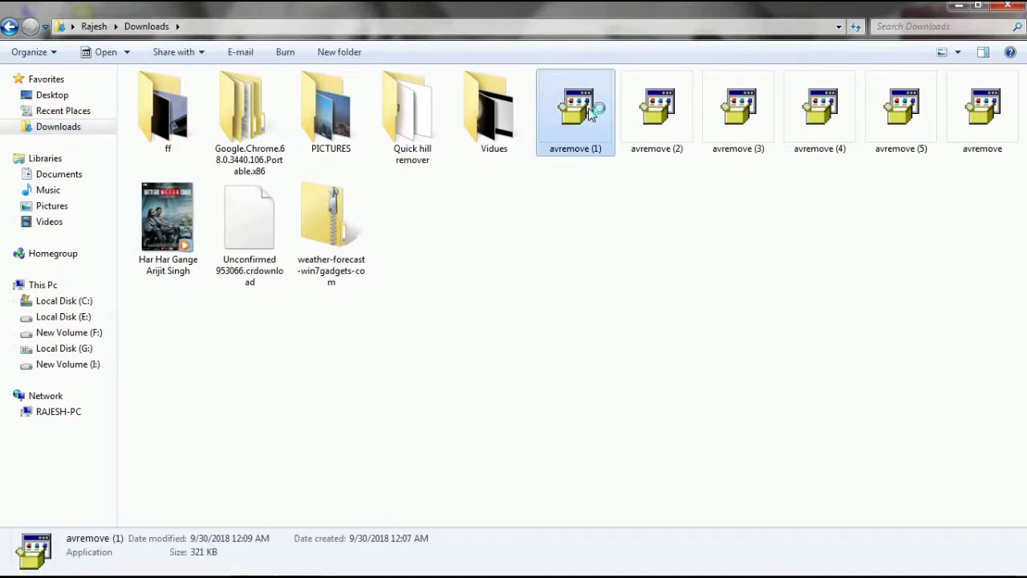
key(Return)
click(558, 352)
Step: Run the avremove (2) removal tool, allowing it through the security warning, and answer its prompt
double_click(656, 112)
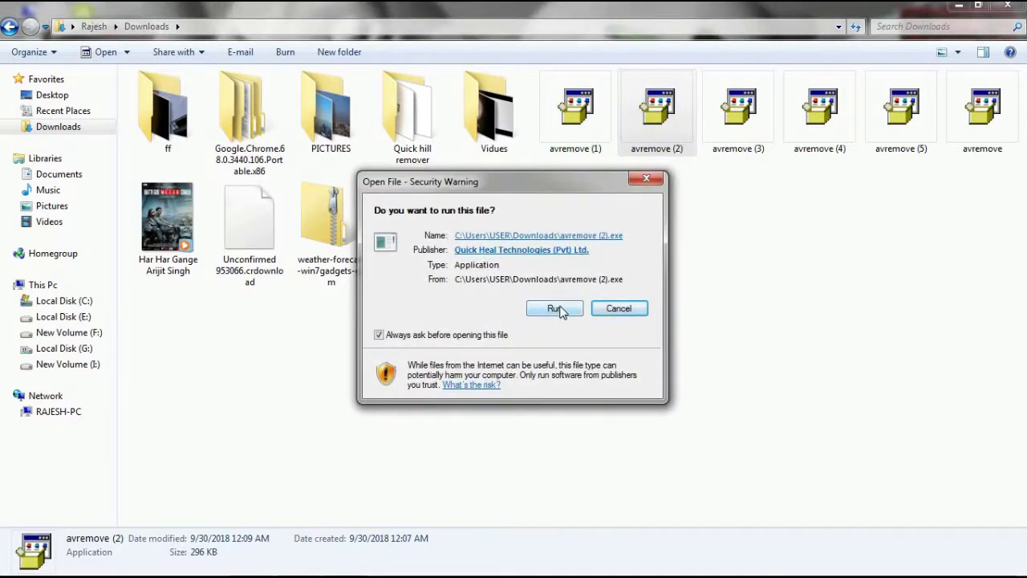
click(559, 311)
click(581, 372)
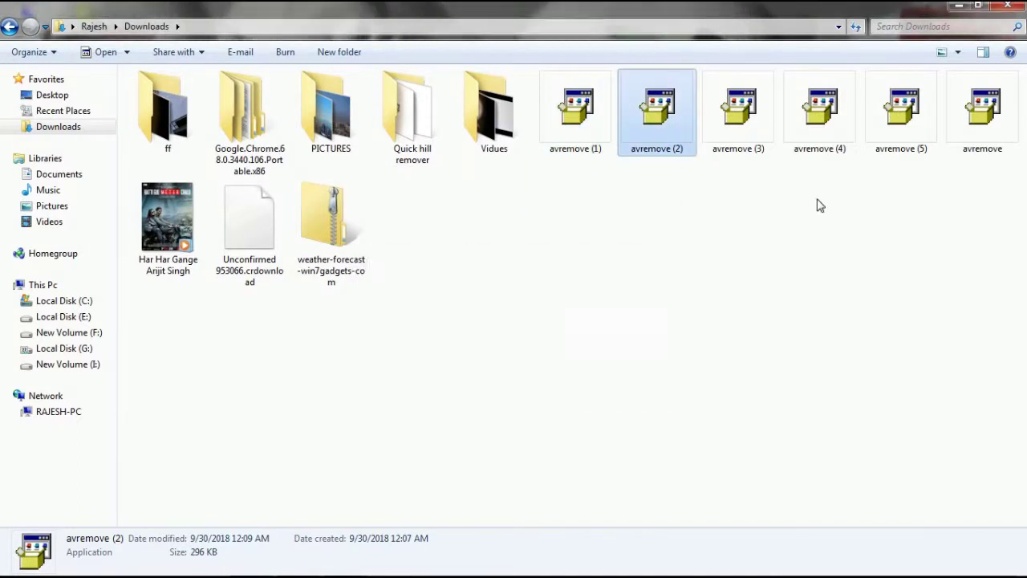
Step: Run the avremove (3) tool, agree to remove Quick Heal AntiVirus Pro, and close its closing message
double_click(738, 112)
click(633, 358)
click(560, 311)
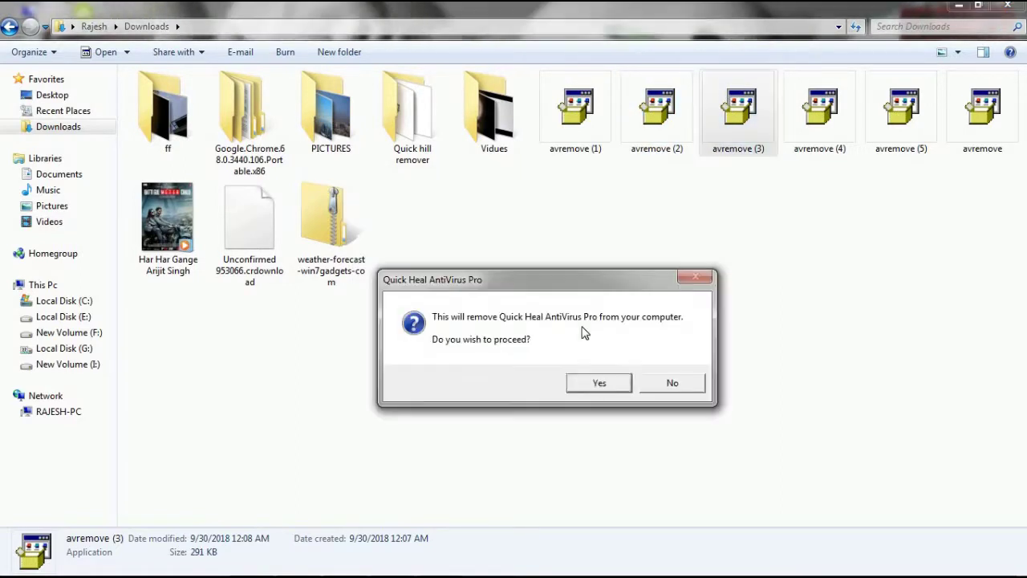
click(600, 382)
click(658, 376)
Step: Run the avremove (4) tool past the security warning, agree to remove Quick Heal AntiVirus Pro, and close its closing message
double_click(819, 113)
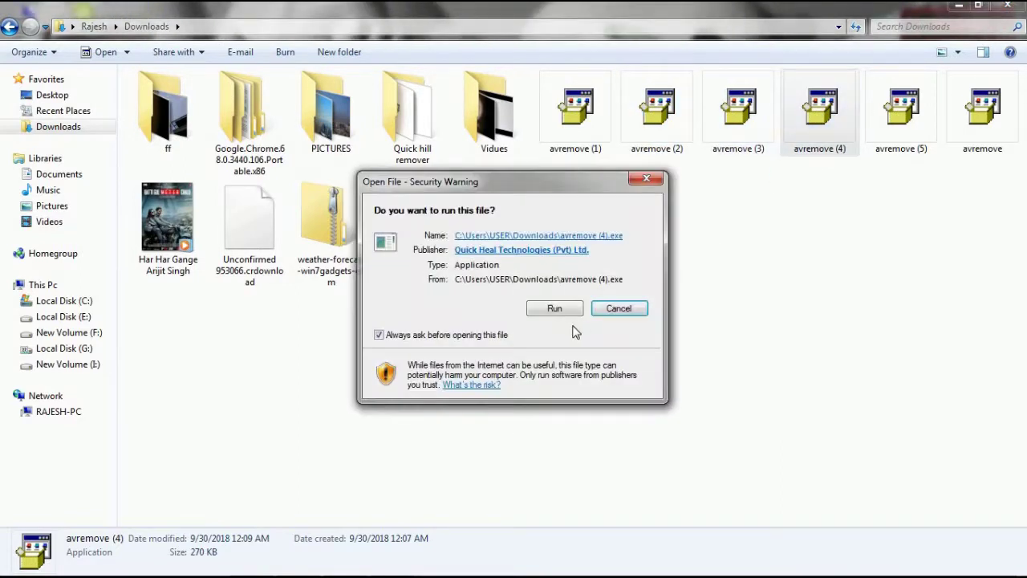
click(568, 309)
click(596, 385)
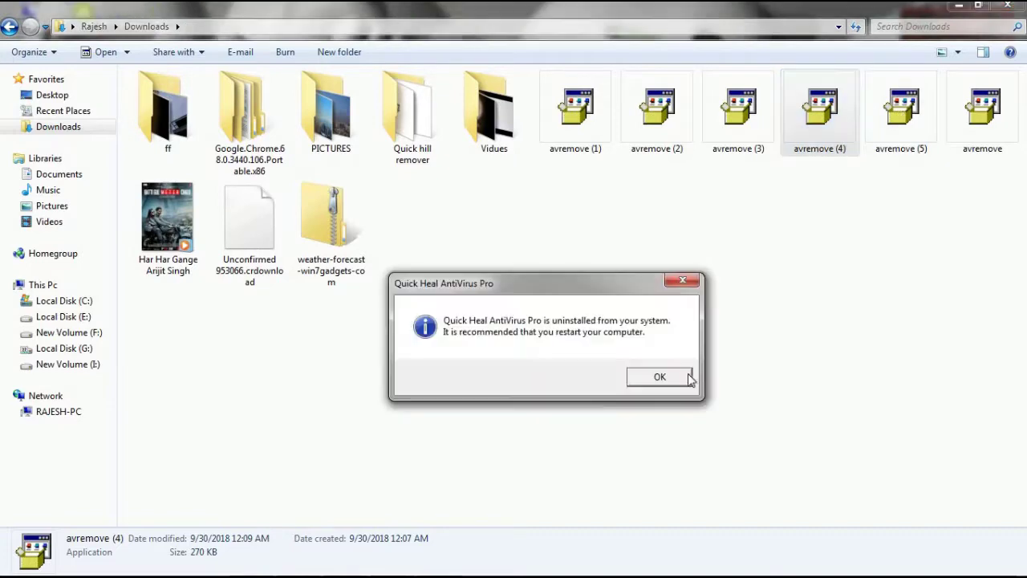
click(660, 376)
Step: Run the avremove (5) removal tool past the security warning, agree to the removal, and close its closing message
double_click(900, 112)
click(565, 312)
click(608, 385)
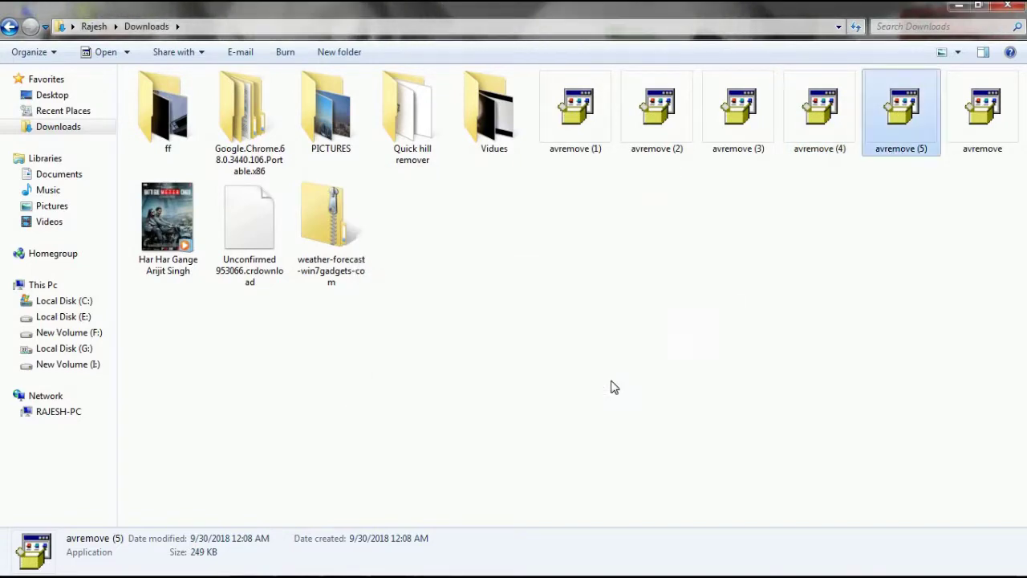
click(659, 376)
Step: Run the unnumbered avremove tool, agree to remove Quick Heal AntiVirus, and close its closing message
double_click(982, 112)
click(604, 310)
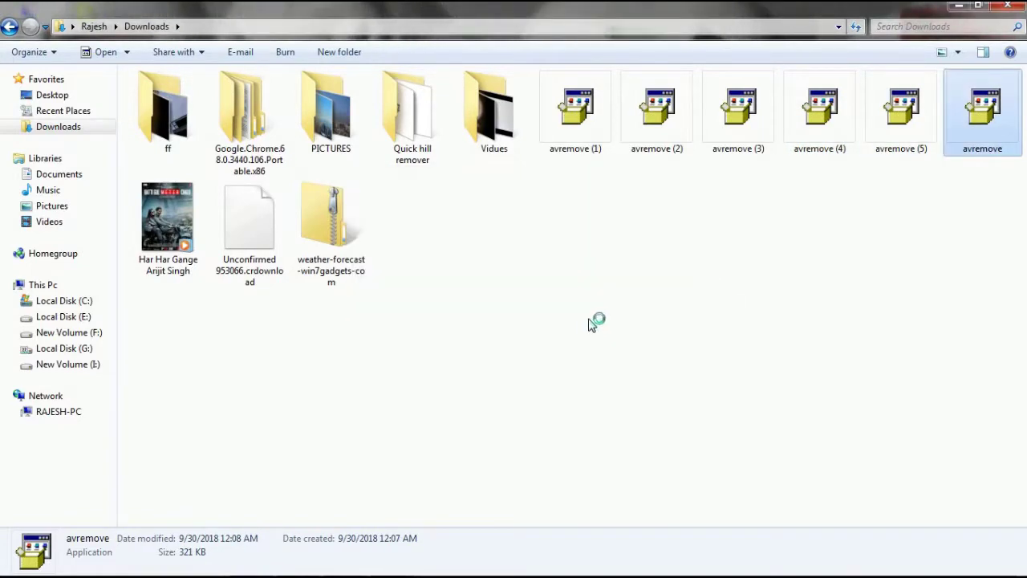
click(582, 385)
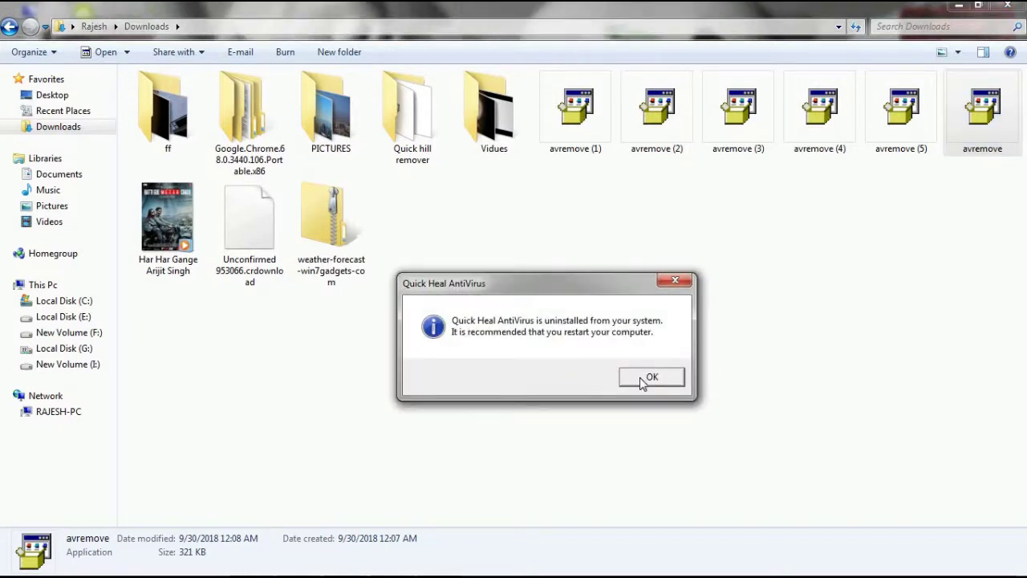
click(646, 378)
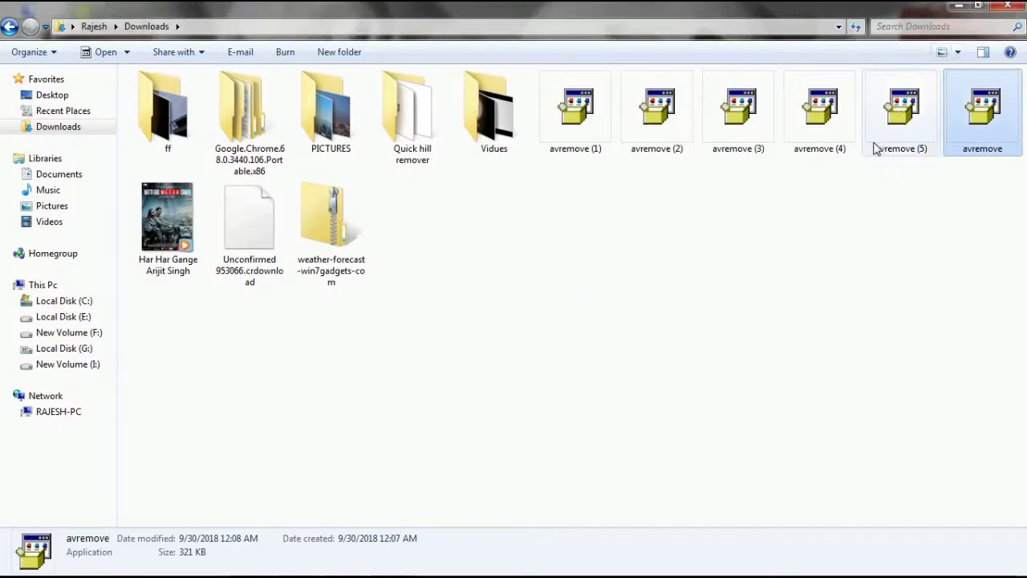
Step: Minimize the Downloads window and dismiss the remaining Quick Heal AntiVirus messages on the desktop
click(961, 12)
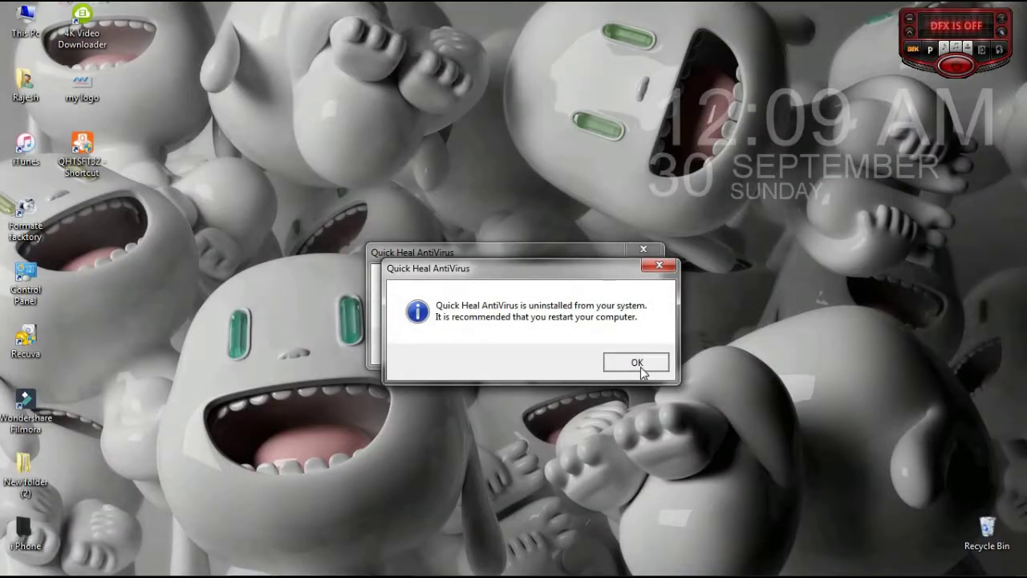
click(620, 346)
right_click(302, 221)
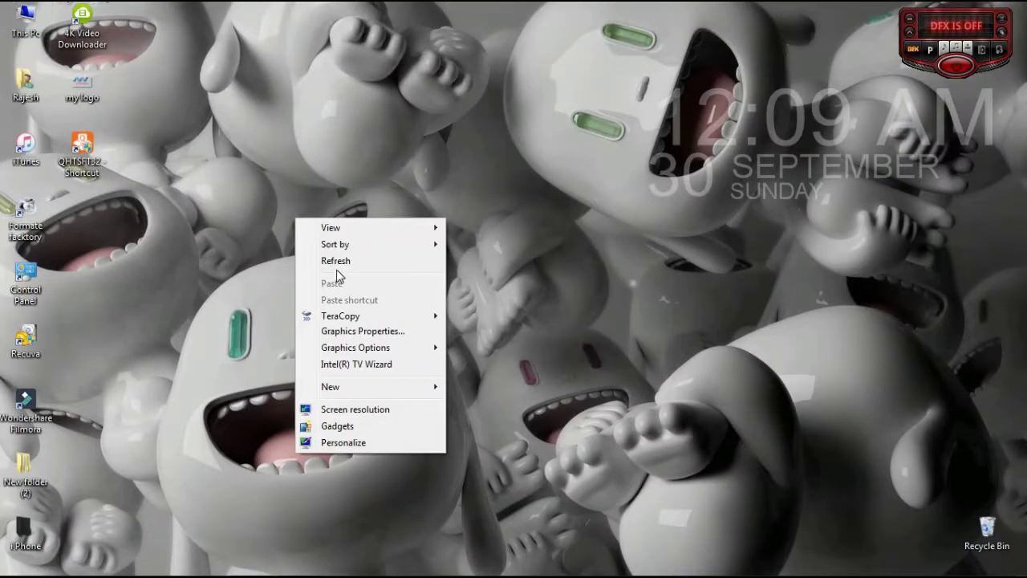
click(333, 264)
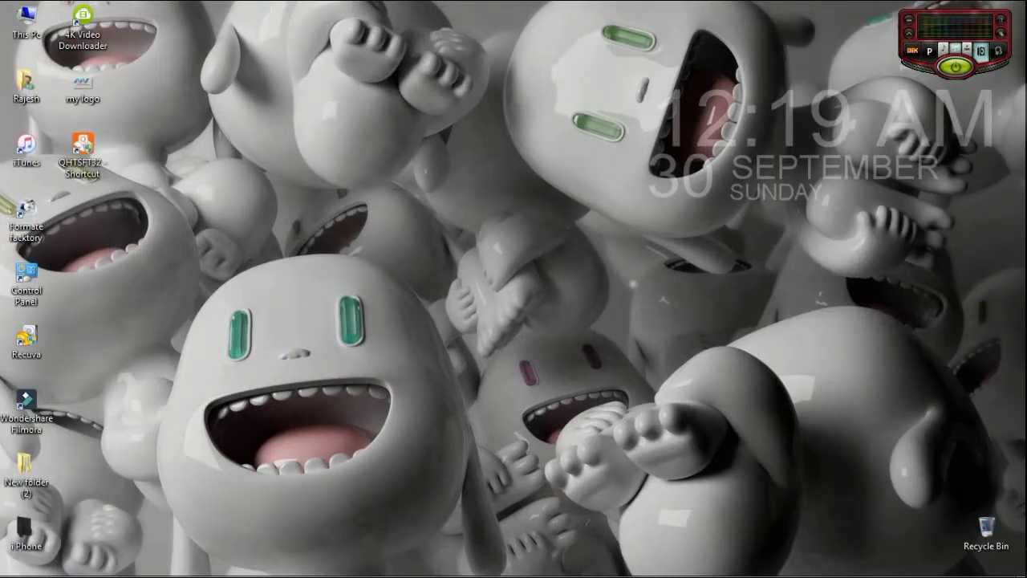
right_click(361, 209)
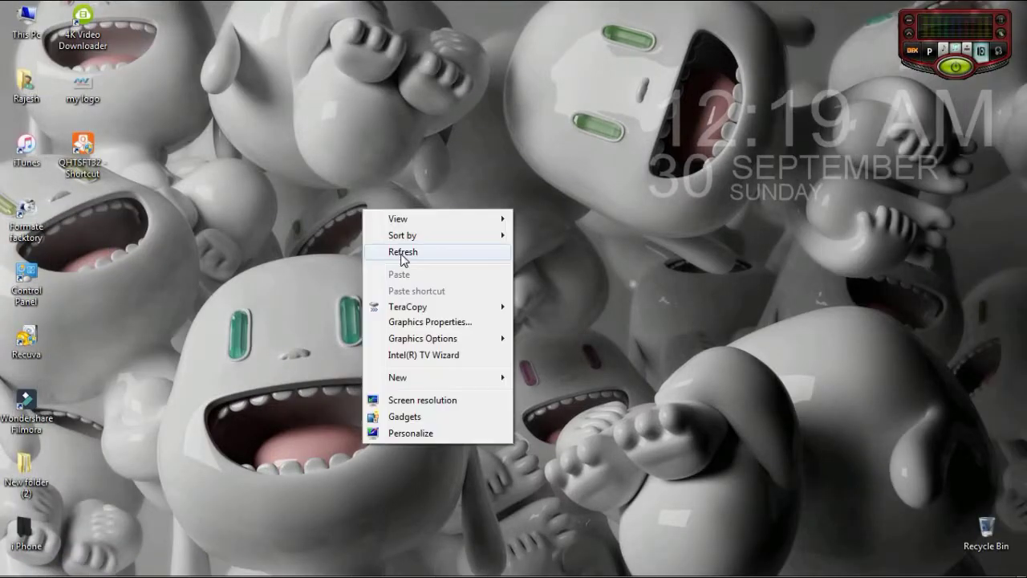
click(401, 249)
right_click(254, 164)
click(302, 211)
right_click(284, 195)
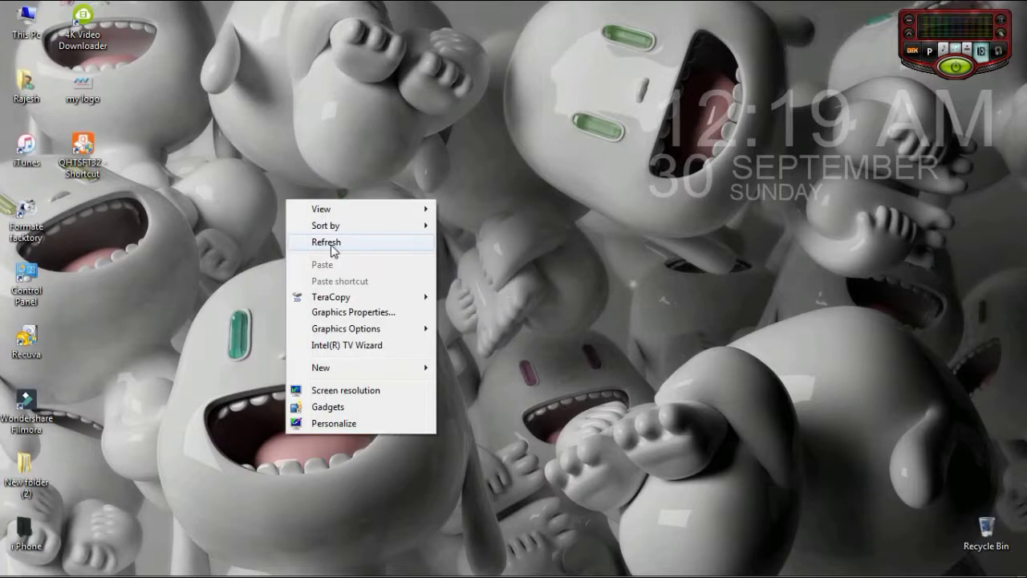
click(313, 236)
Step: Launch the QHTSFT32 installer, agree to the license, and install Quick Heal Total Security in C:\Program Files\Quick Heal\Quick Heal Total Security
right_click(93, 153)
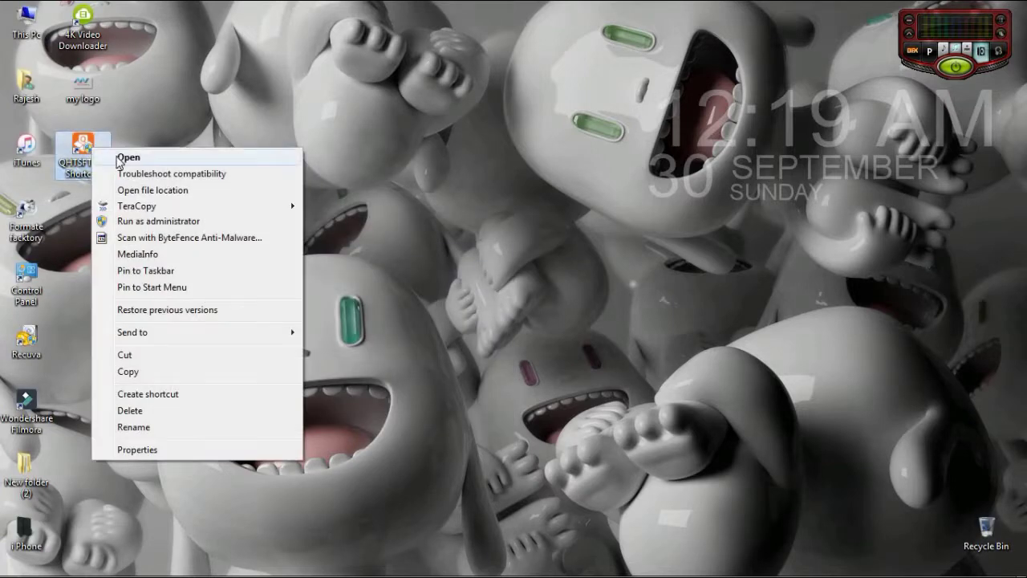
click(230, 156)
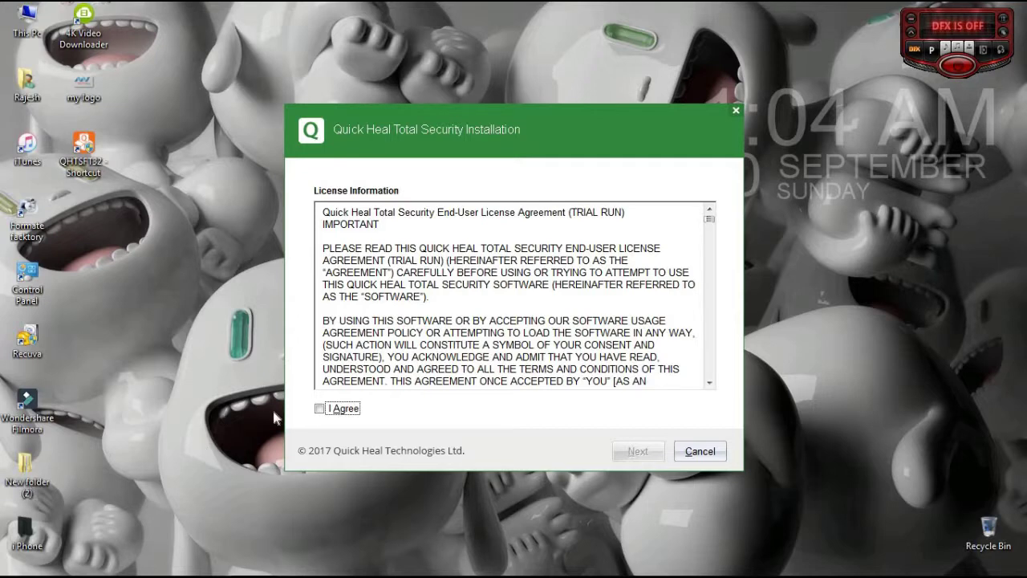
click(321, 409)
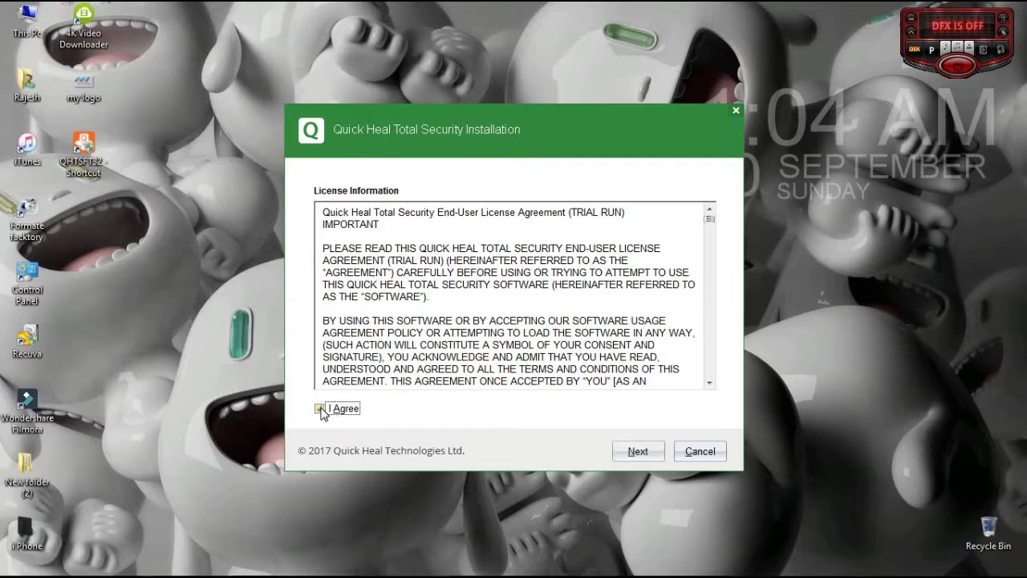
click(631, 453)
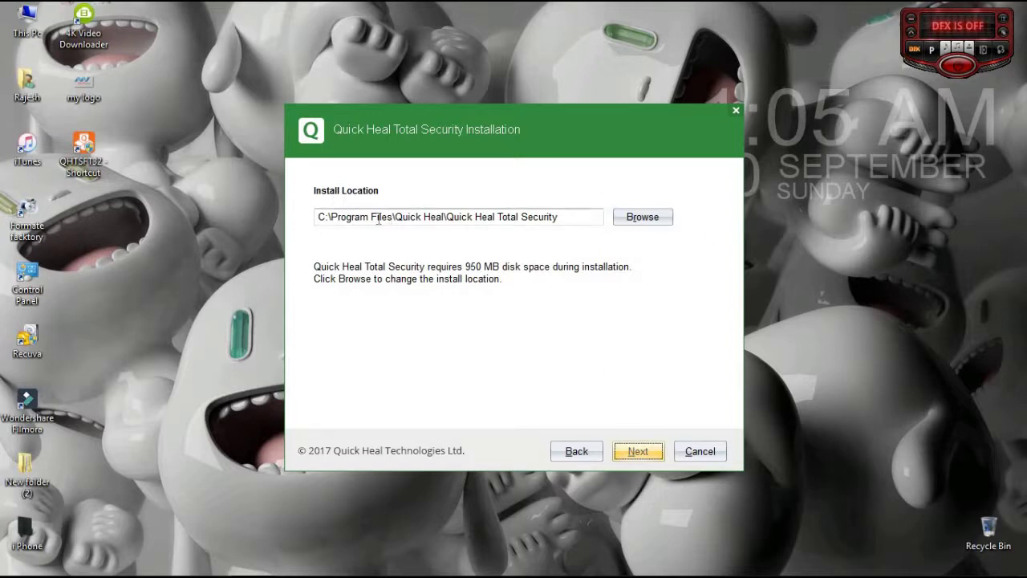
click(637, 451)
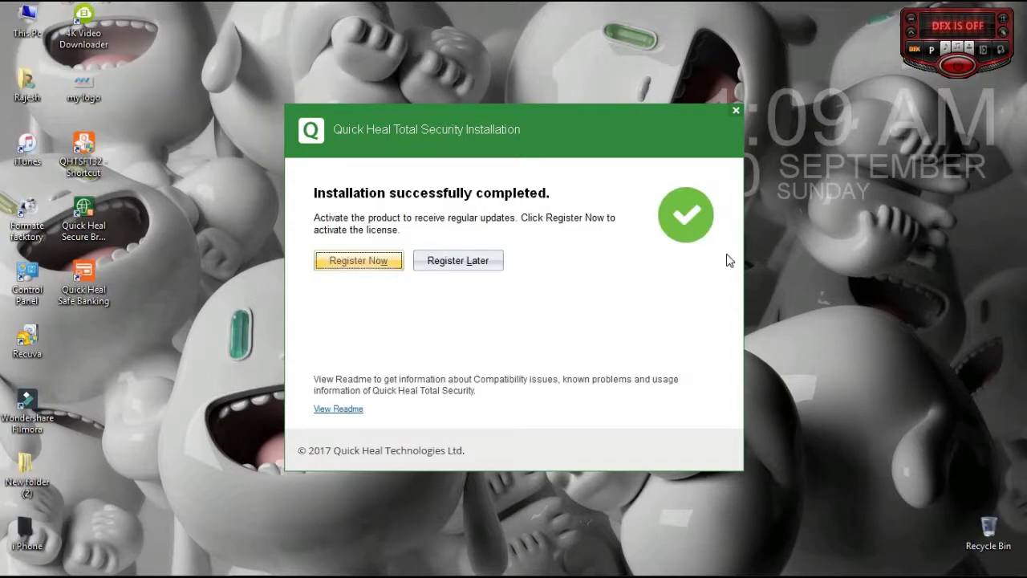
Step: Finish the Quick Heal Total Security installation by choosing to register later, and refresh the desktop
drag(569, 127, 561, 163)
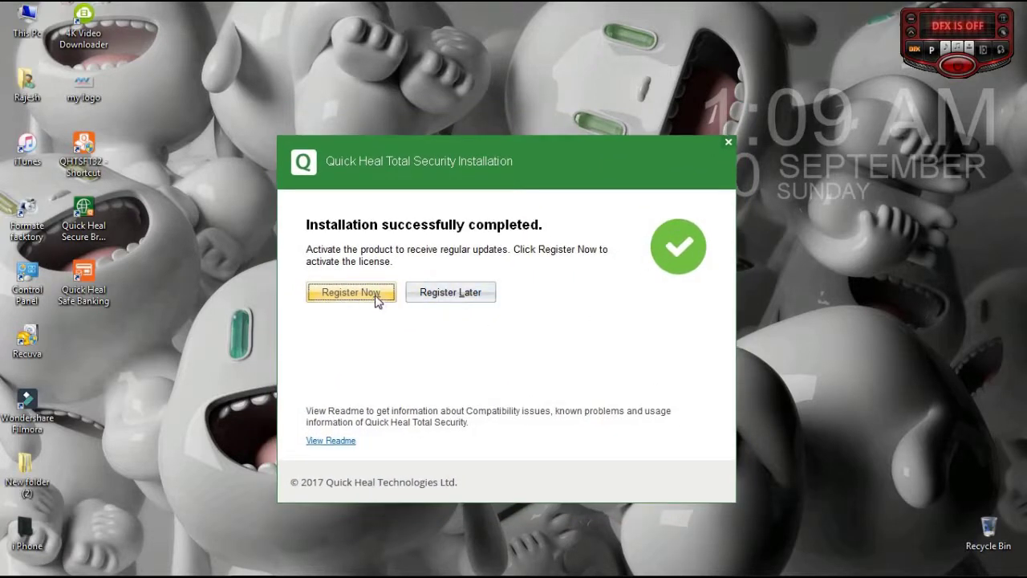
click(472, 296)
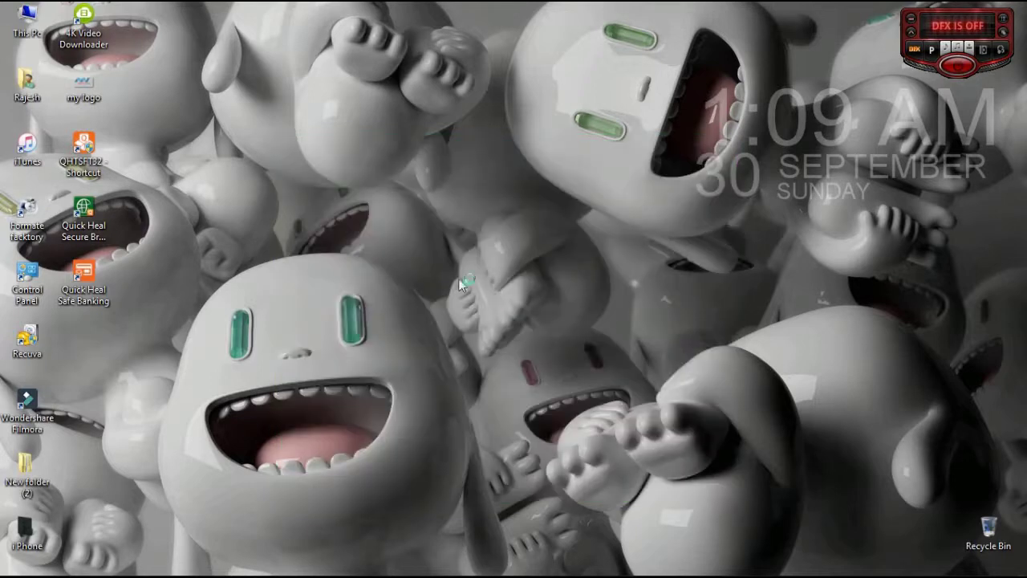
right_click(413, 286)
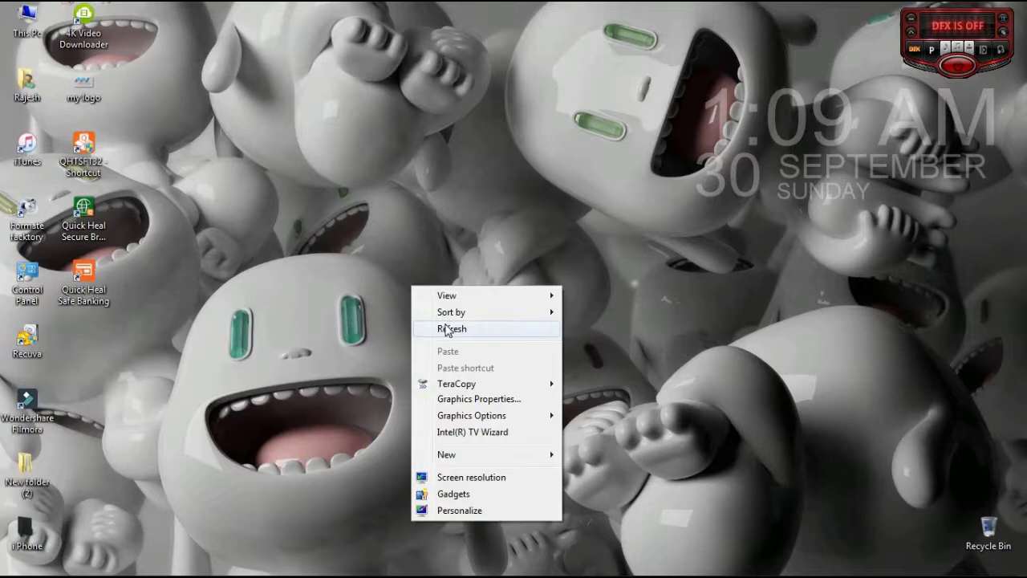
click(445, 327)
Step: Open Quick Heal Safe Banking from the desktop and dismiss its message
double_click(86, 279)
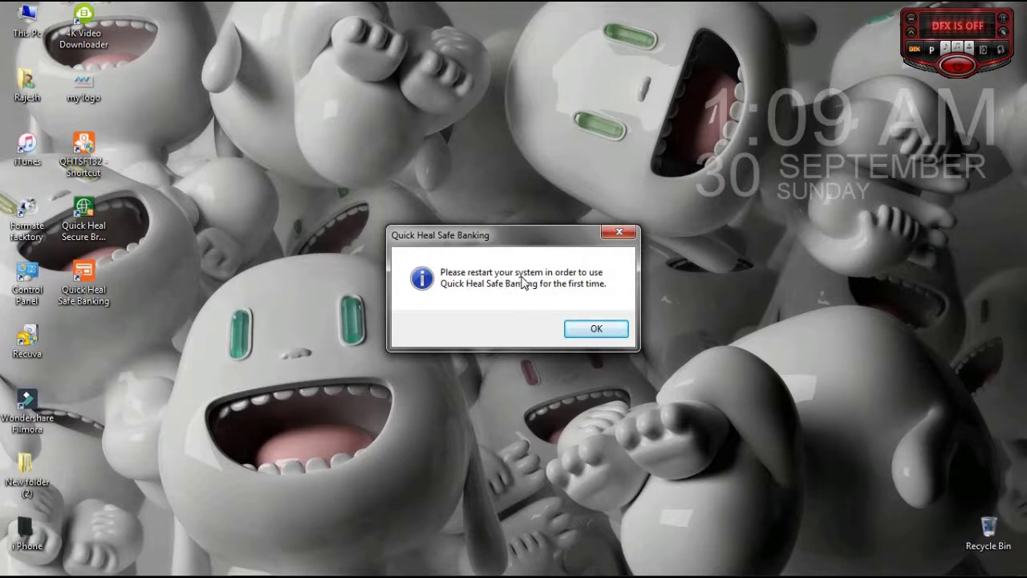
click(610, 330)
right_click(347, 252)
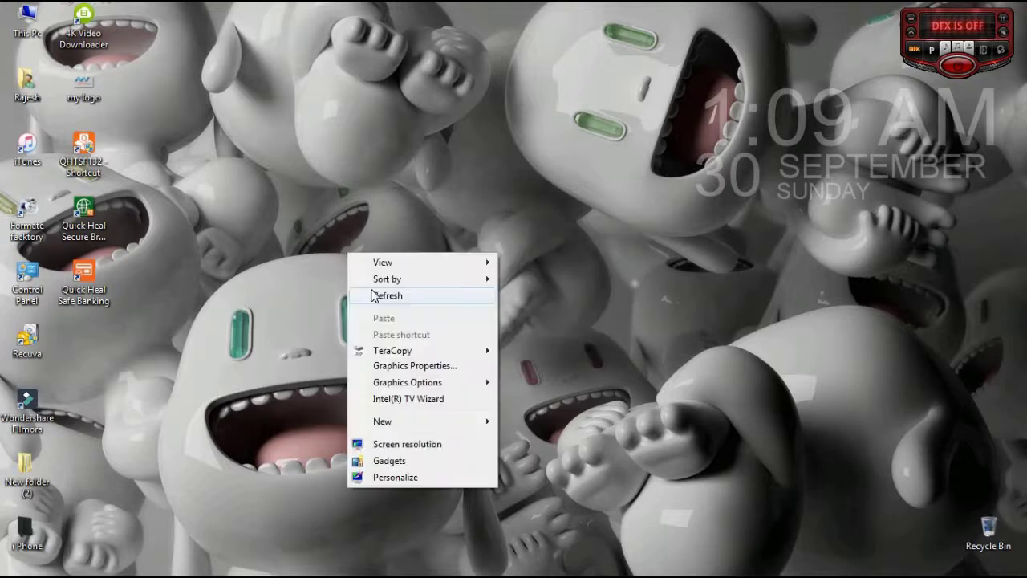
click(372, 293)
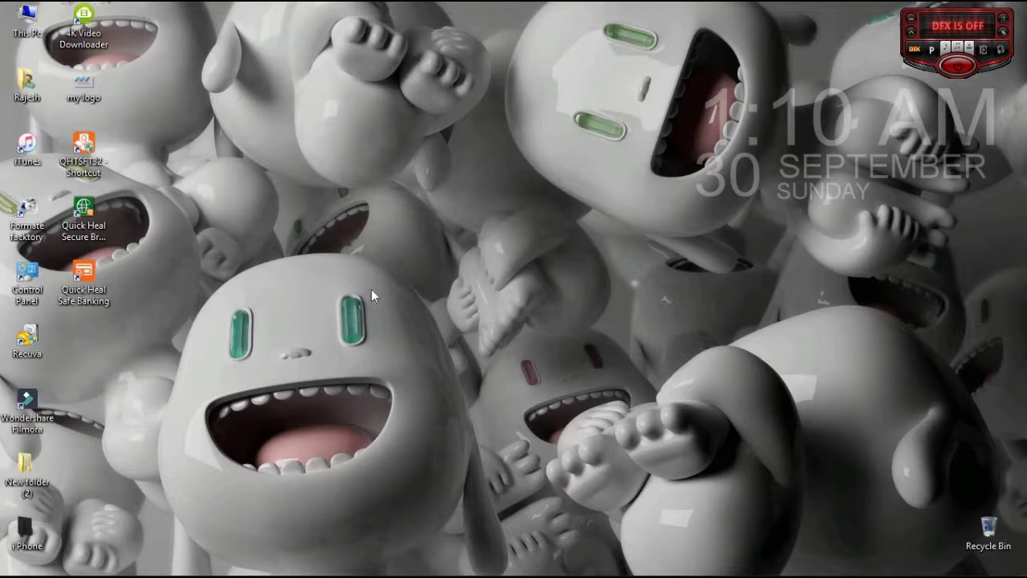
right_click(371, 289)
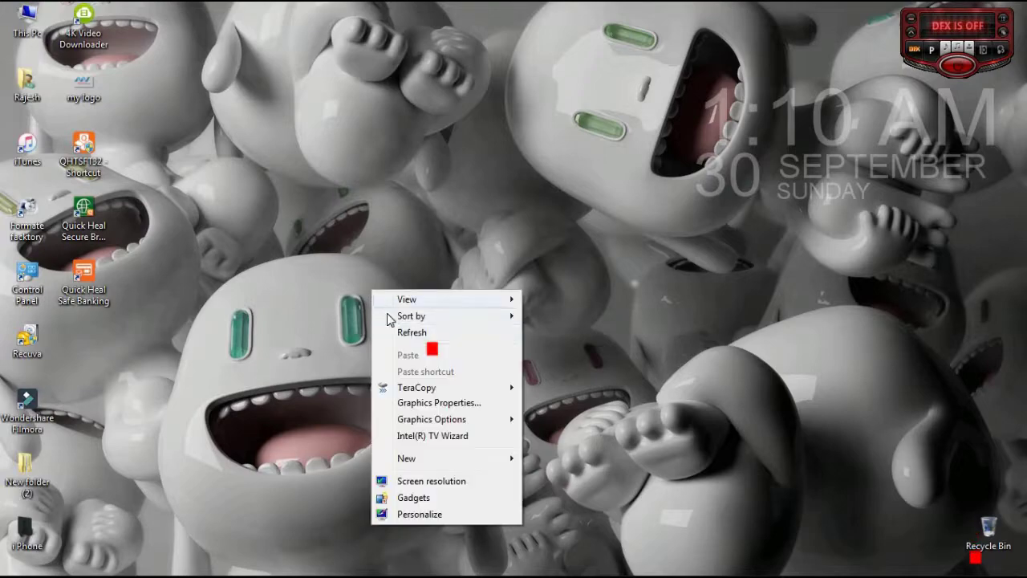
click(376, 273)
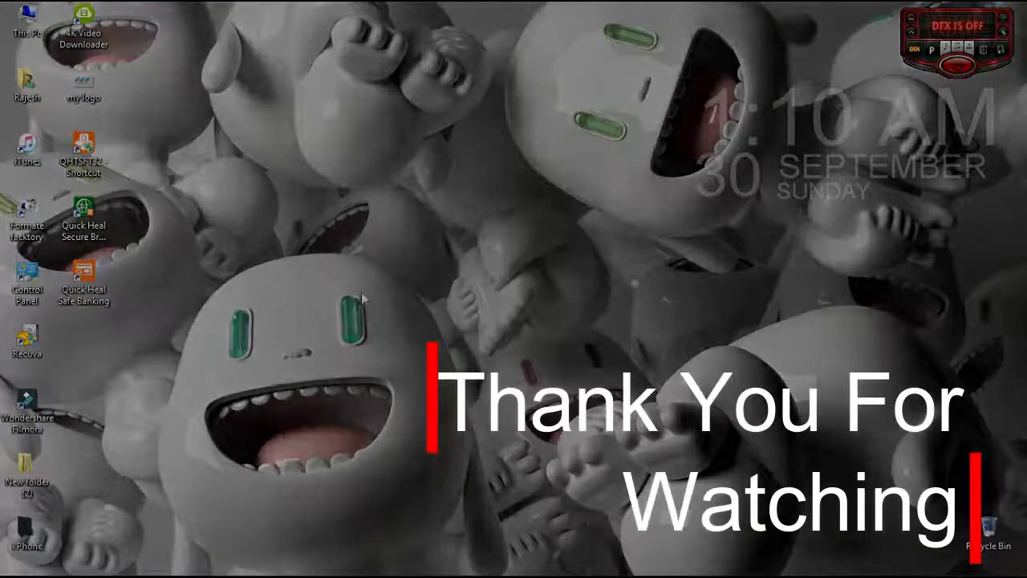